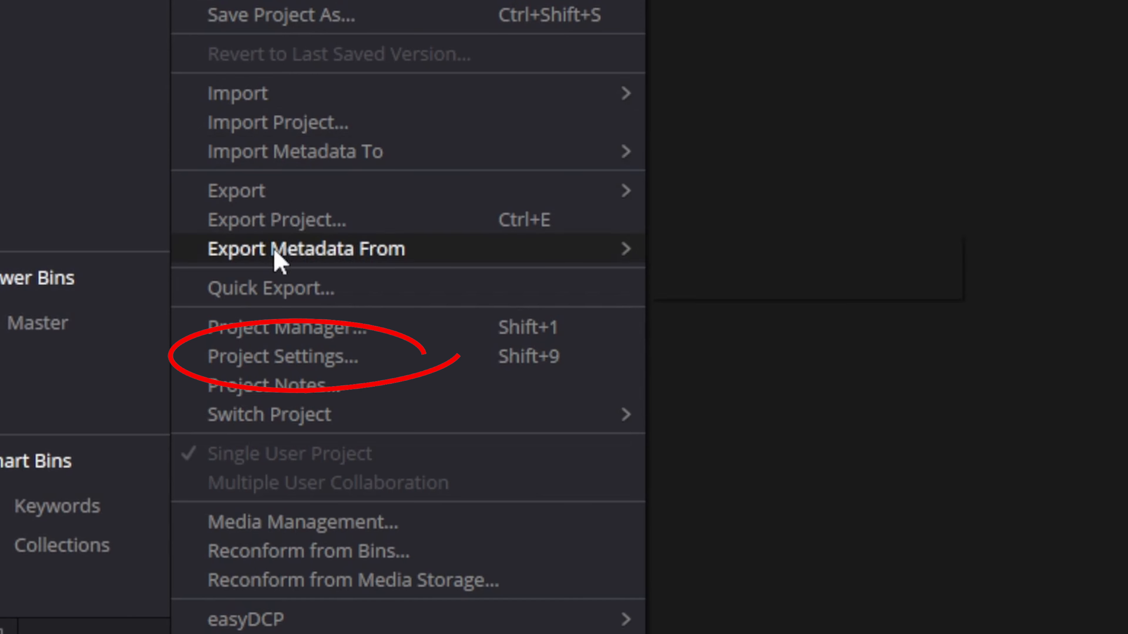
Set the project's timeline resolution to 3840 x 2160 Ultra HD and save the project settings
click(286, 363)
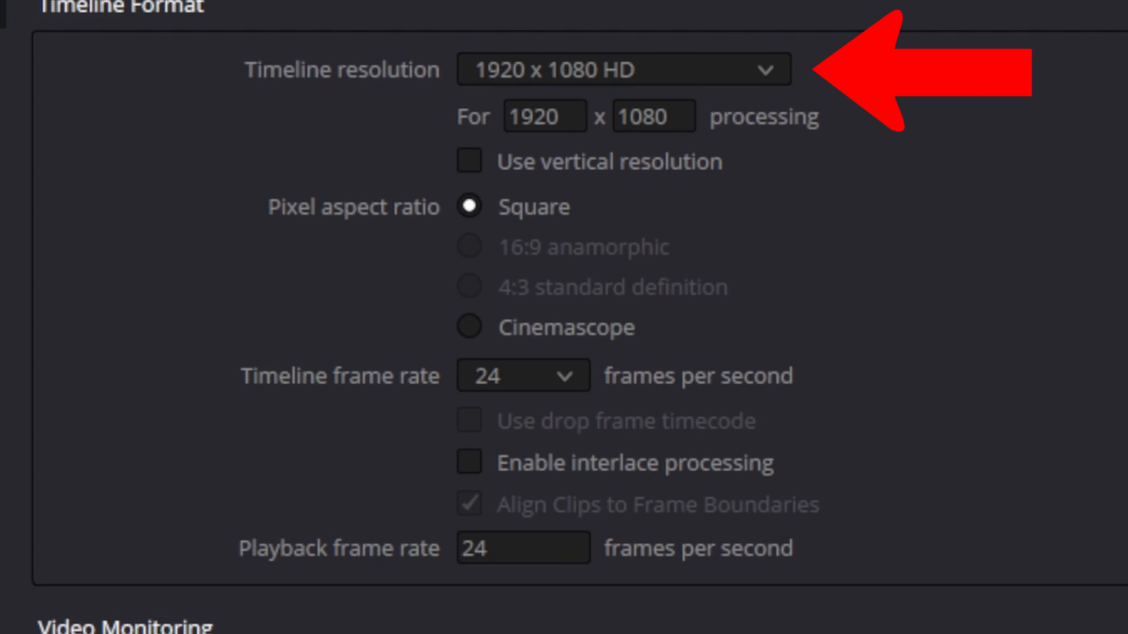
click(762, 77)
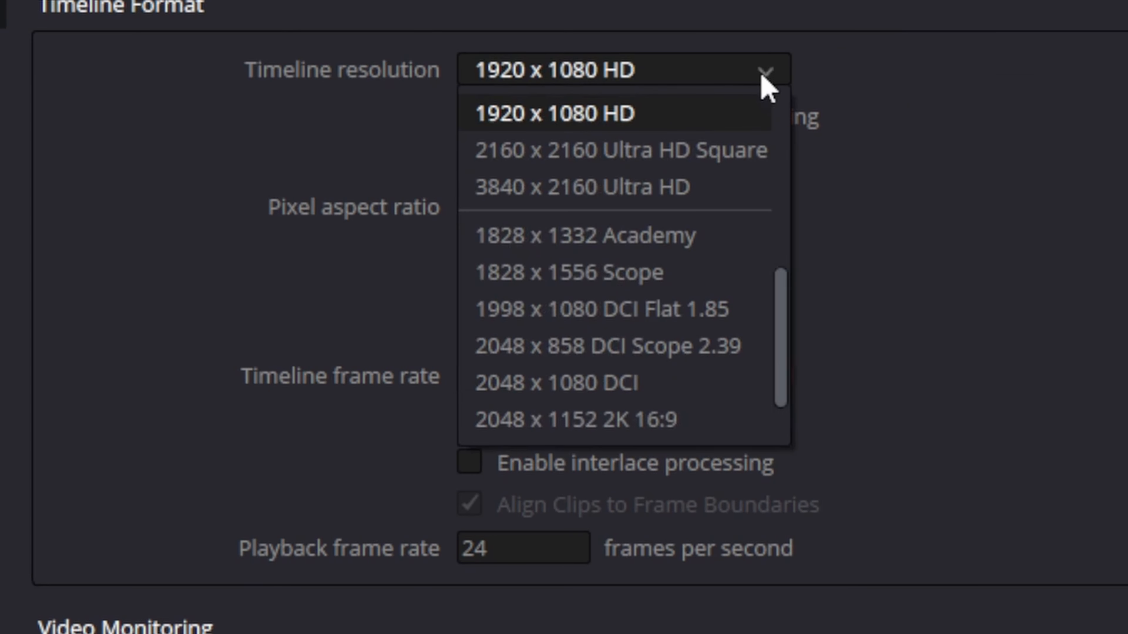
click(621, 196)
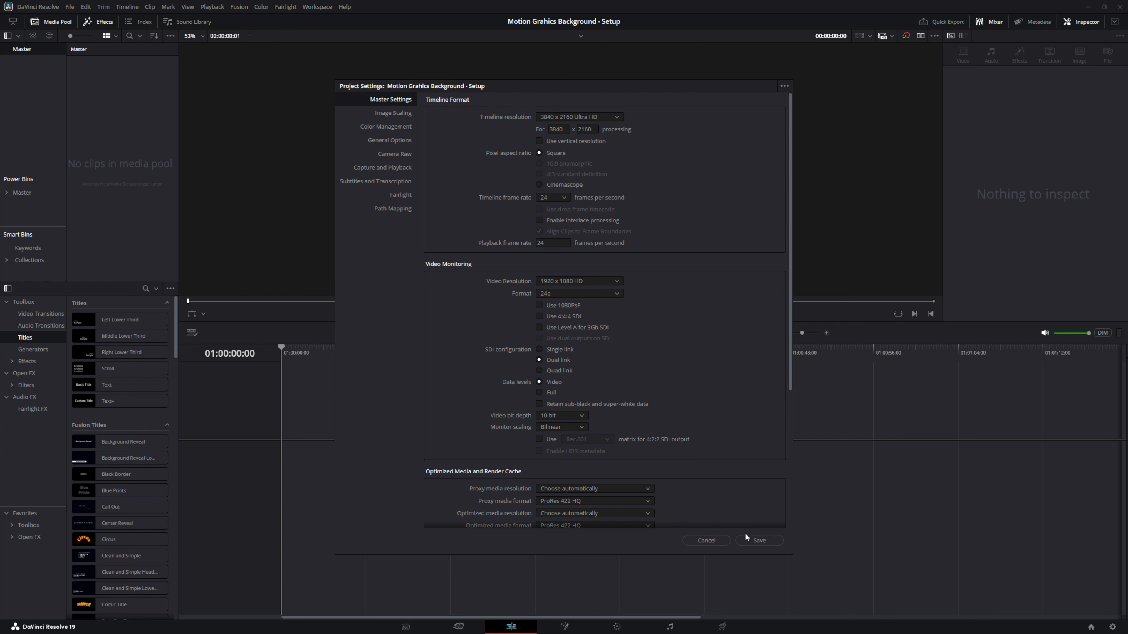
click(758, 540)
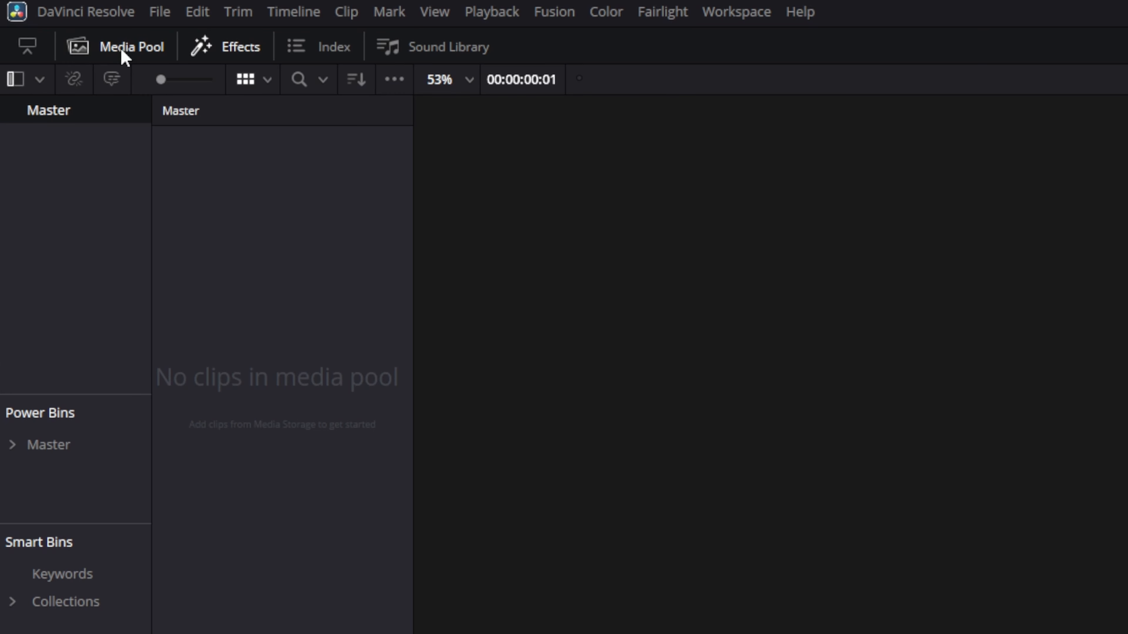
Create a new Fusion composition clip named BG in the media pool, with a duration of 00:00:05:00 at 24 fps
click(119, 50)
click(122, 50)
right_click(292, 352)
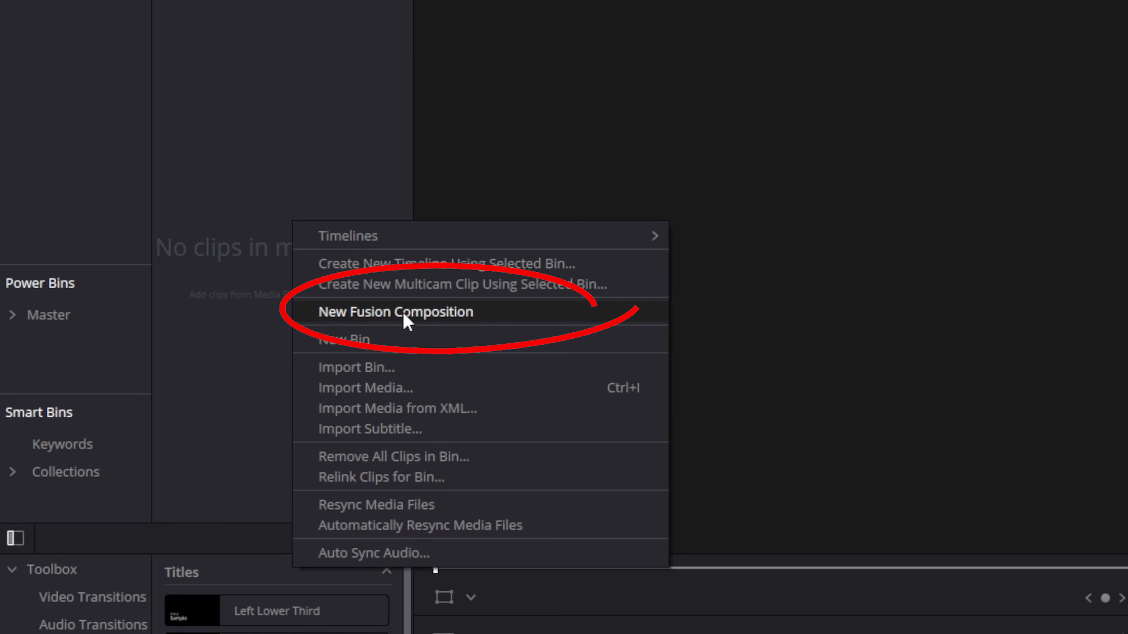
click(404, 314)
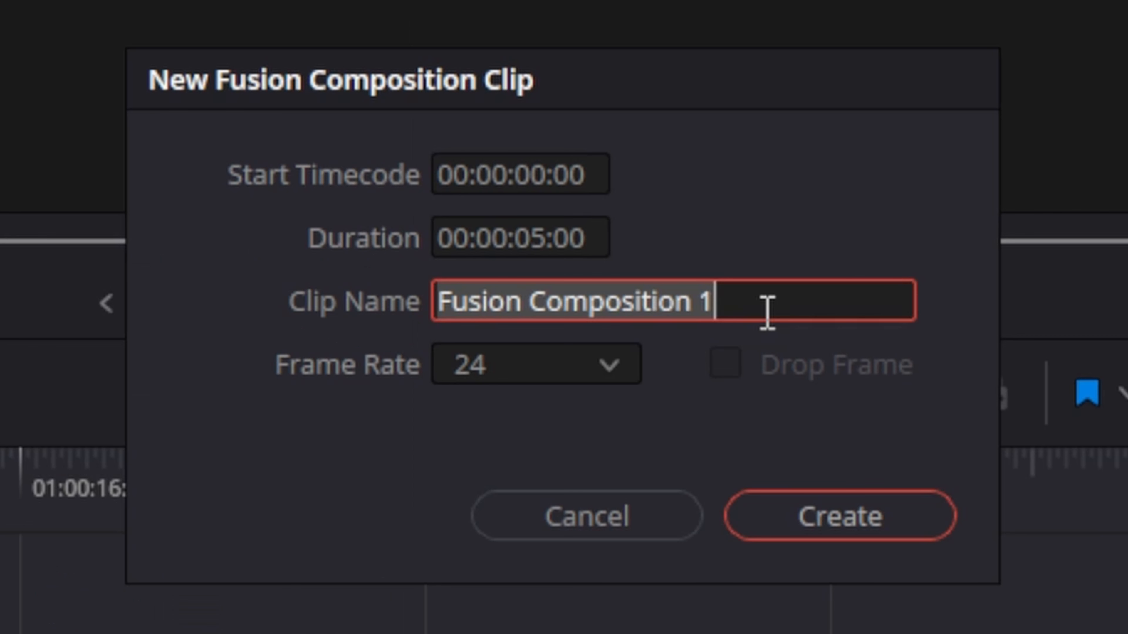
text(BG)
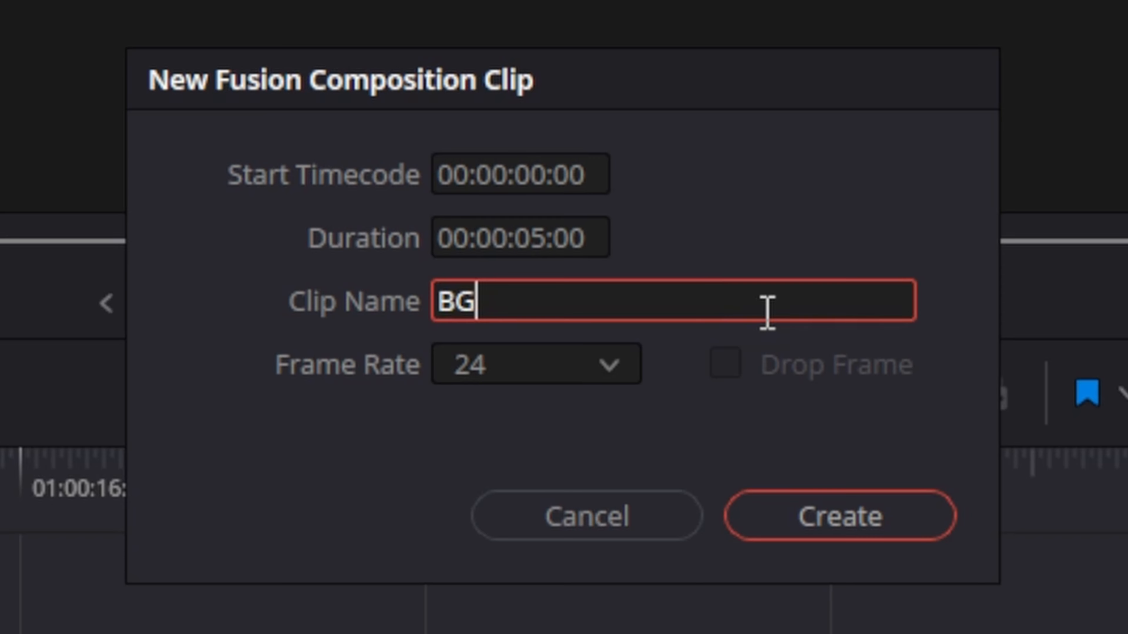
click(547, 240)
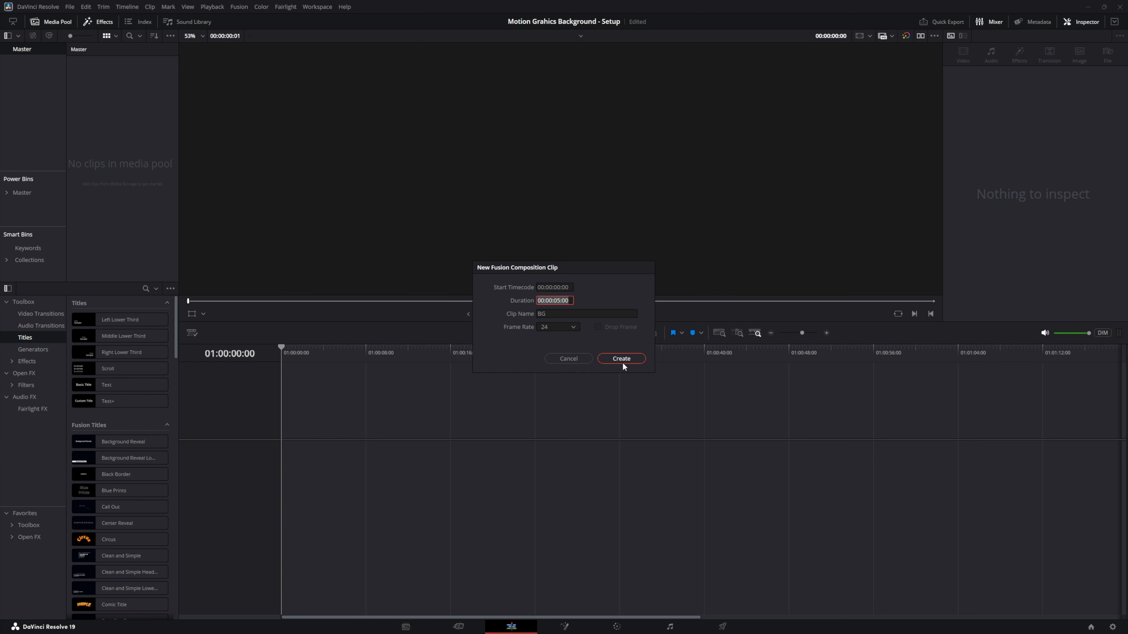
click(622, 359)
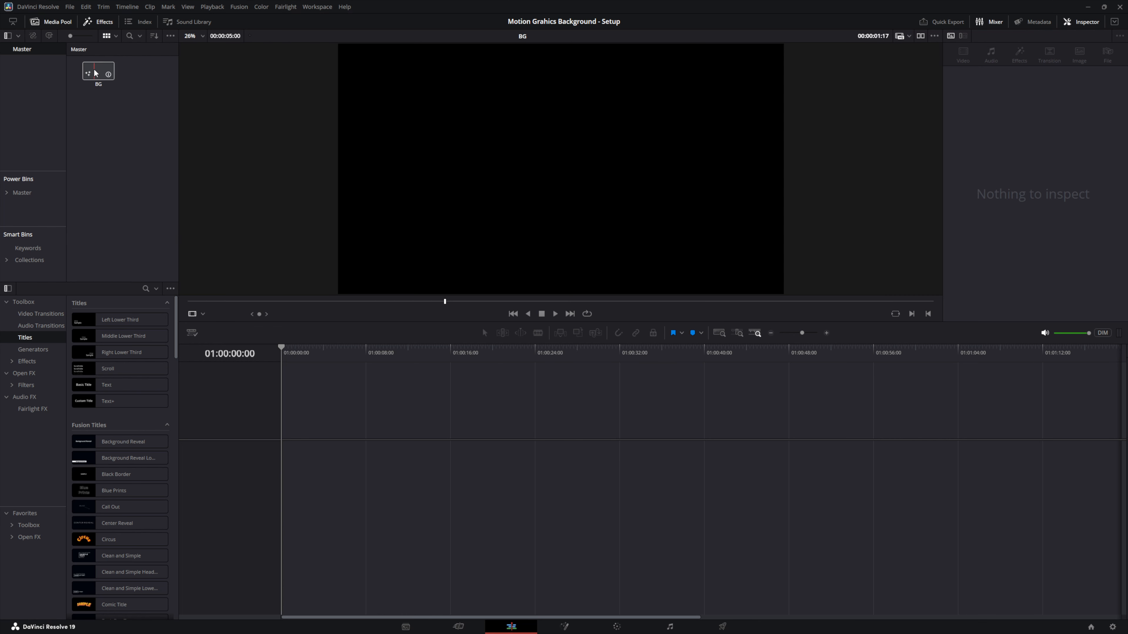
Place the BG composition at the start of a new timeline and open it on the Fusion page
drag(96, 72, 284, 466)
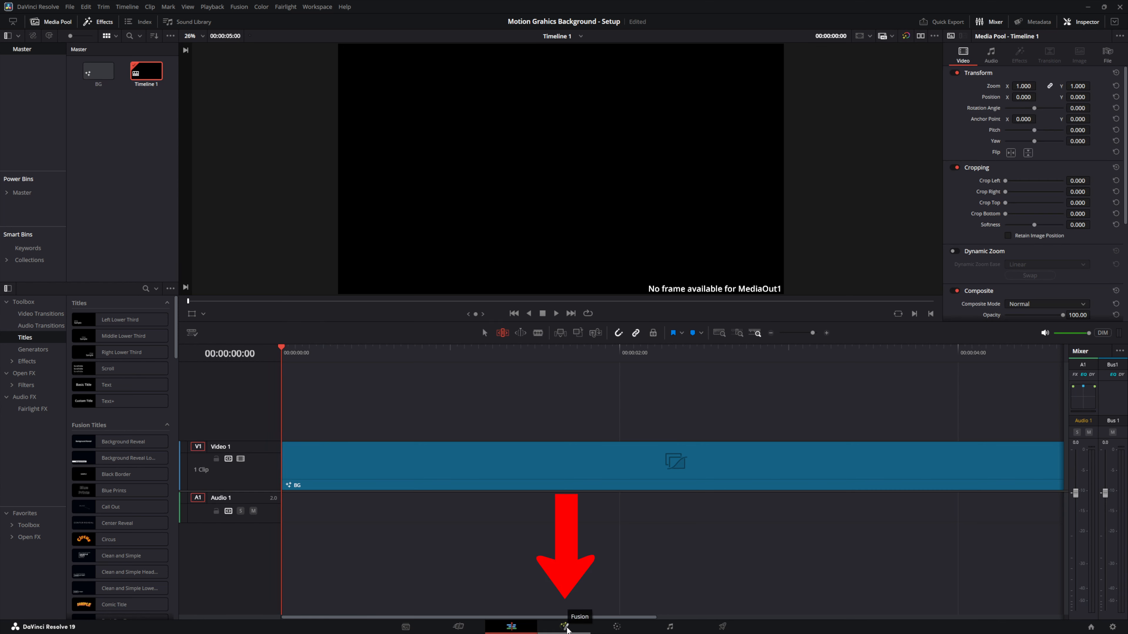
click(565, 627)
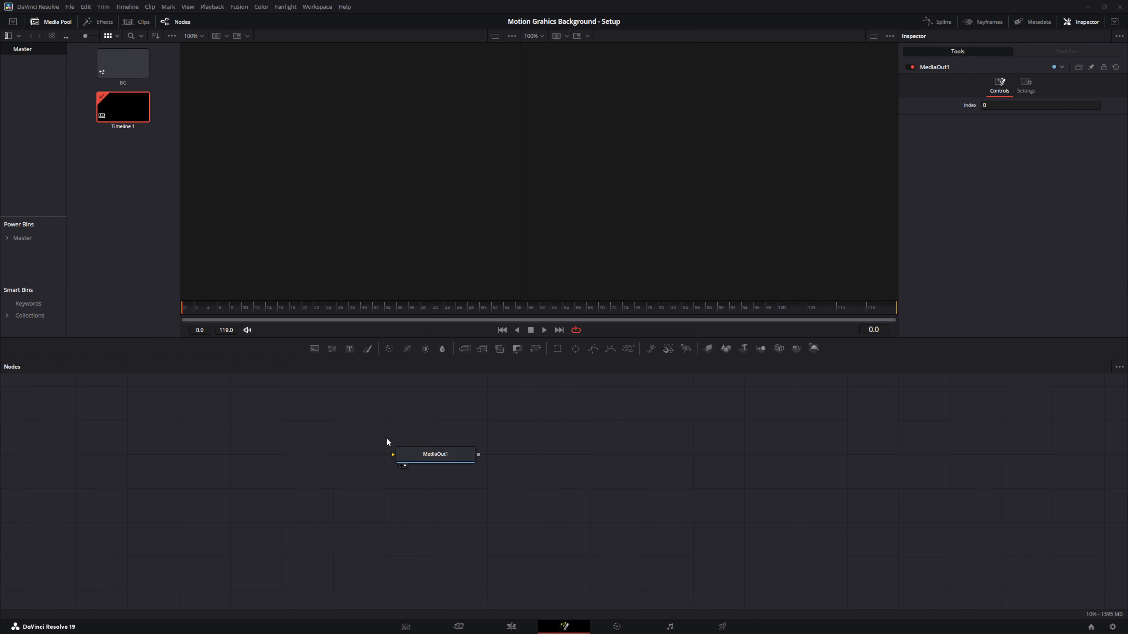
Move MediaOut1 far to the right in the node graph and add a Background node, shown in a single viewer
drag(431, 456, 844, 457)
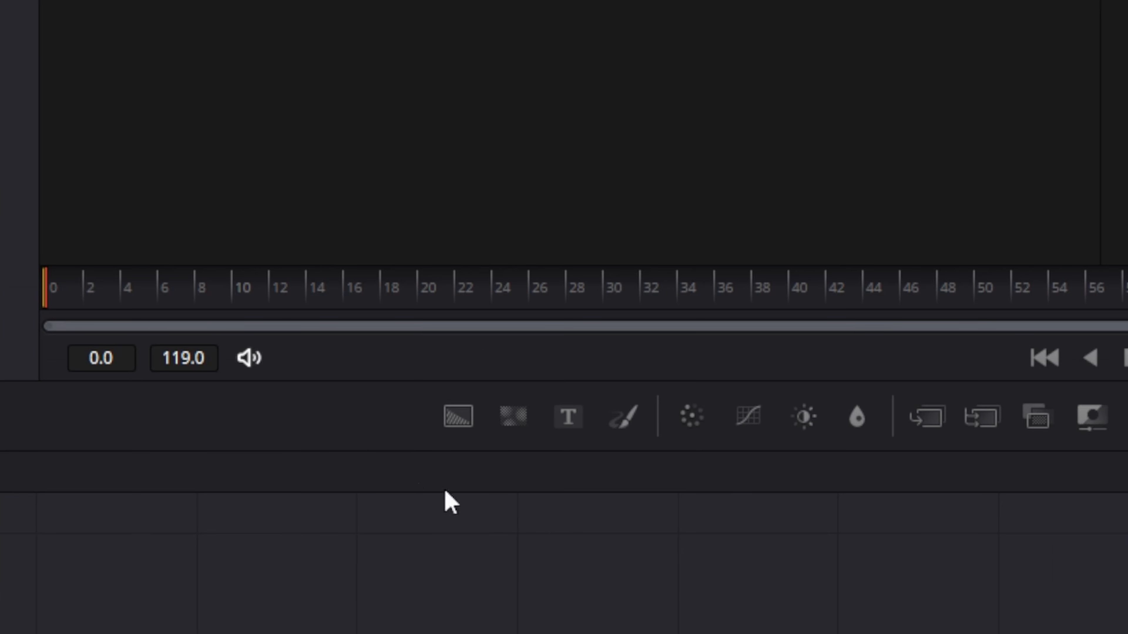
drag(451, 412, 415, 568)
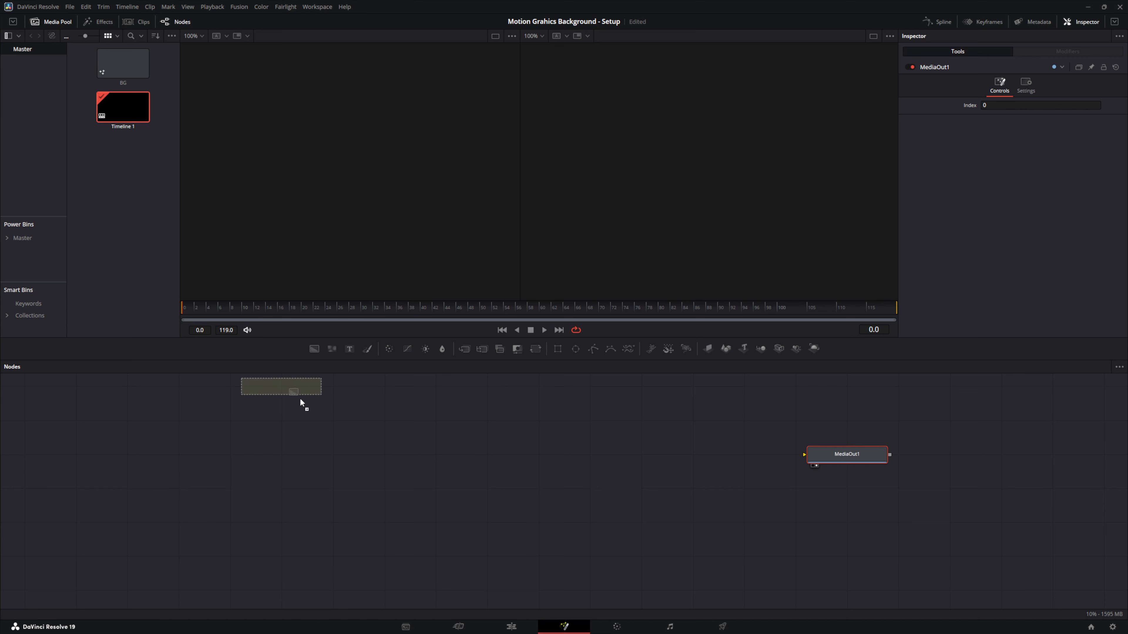
drag(300, 403, 426, 564)
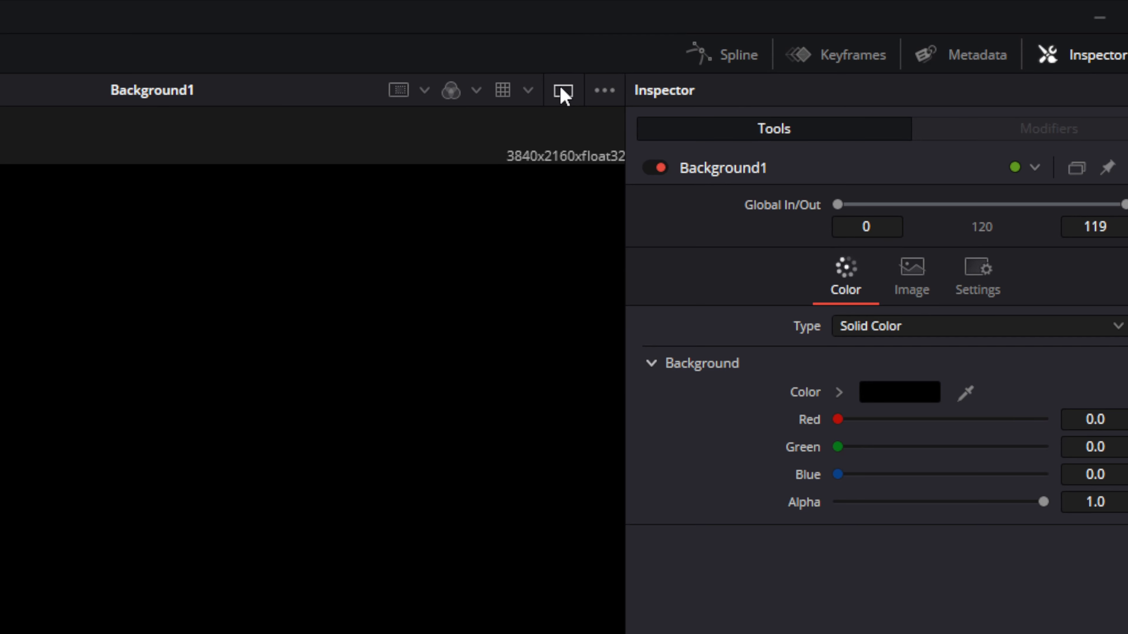
click(564, 94)
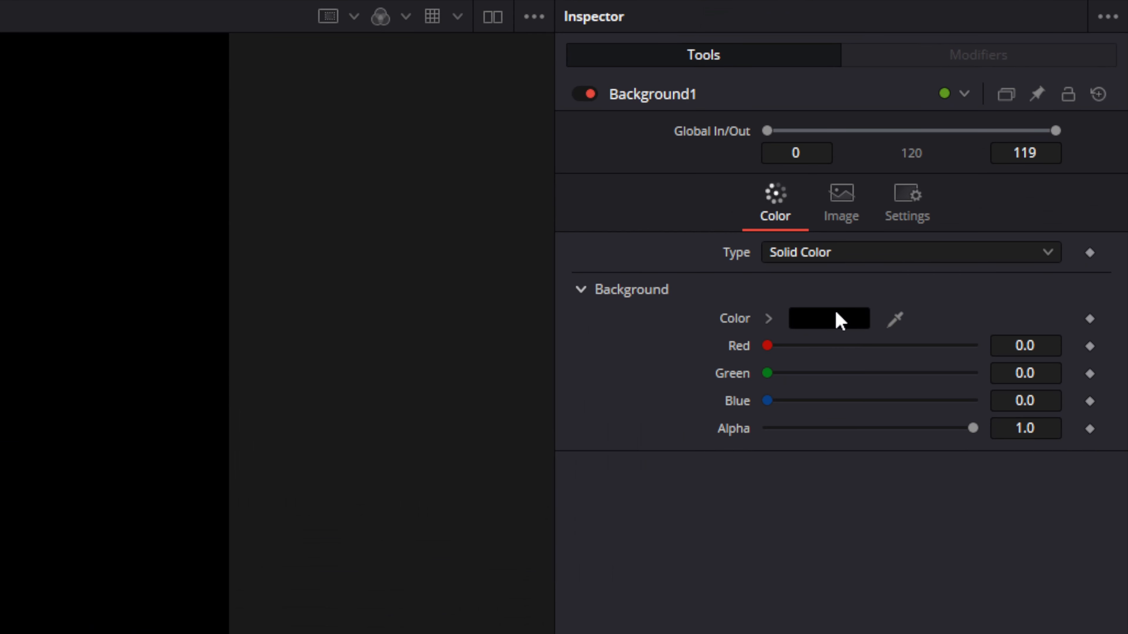
Set the Background1 node's solid color to #5500ff
click(837, 316)
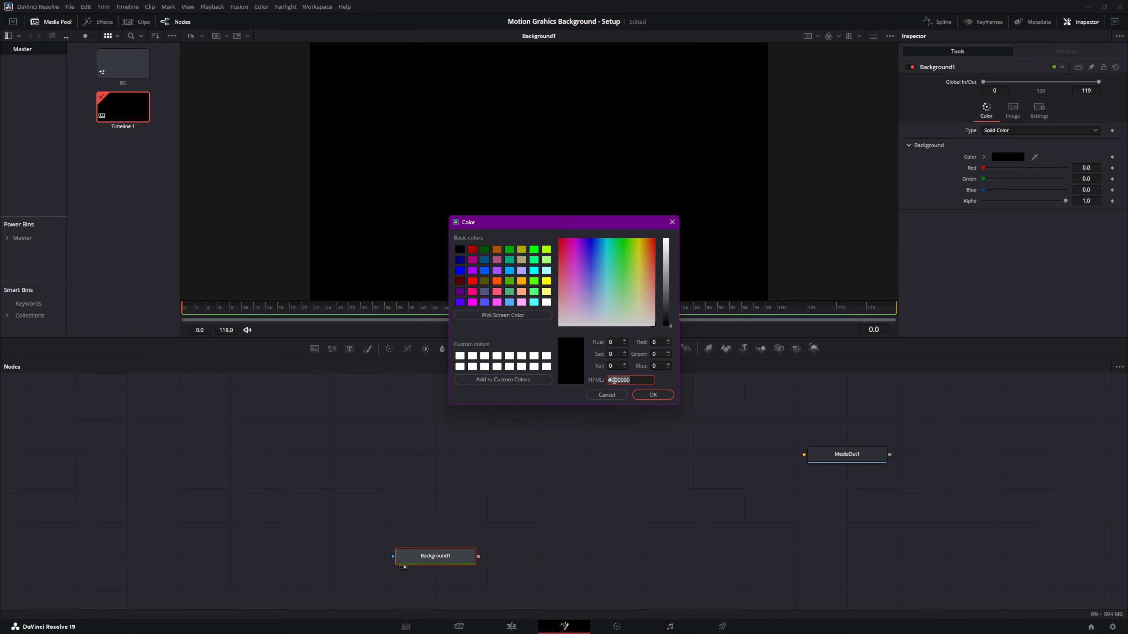
text(#5500ff)
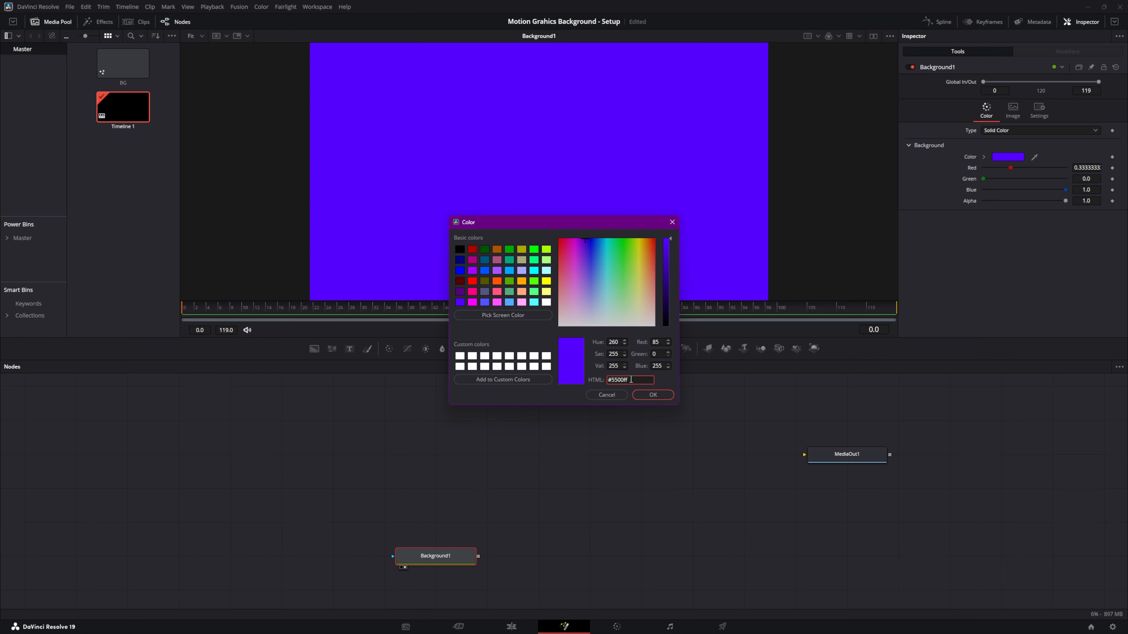
click(645, 395)
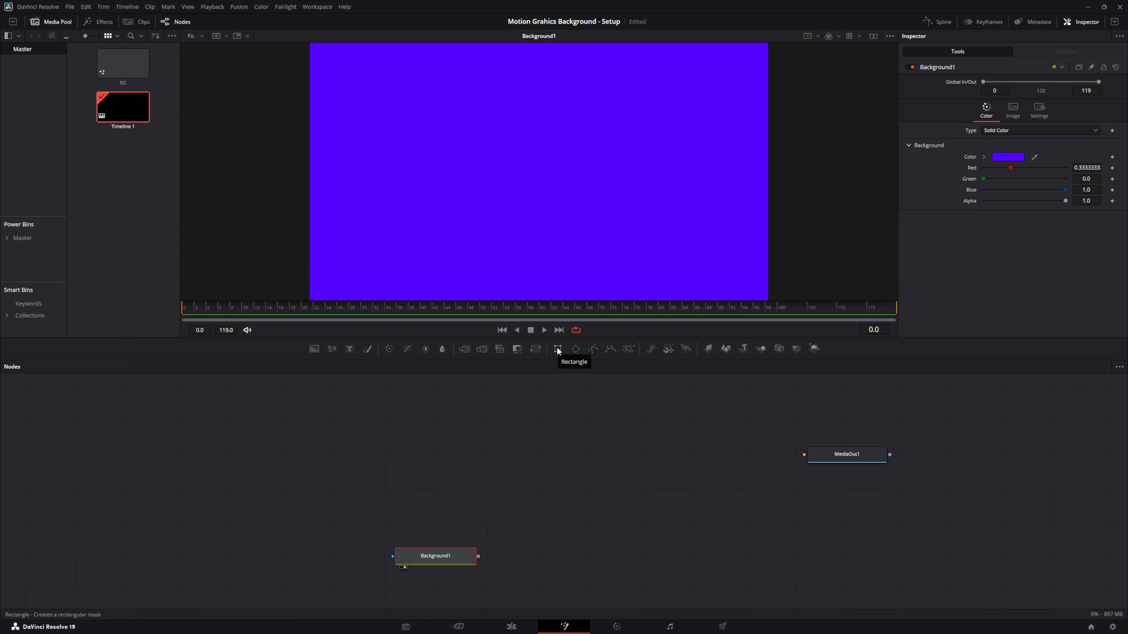
Mask Background1 with a Rectangle node set to width 0.28, height 0.5 and corner radius 0.4
drag(536, 463, 403, 559)
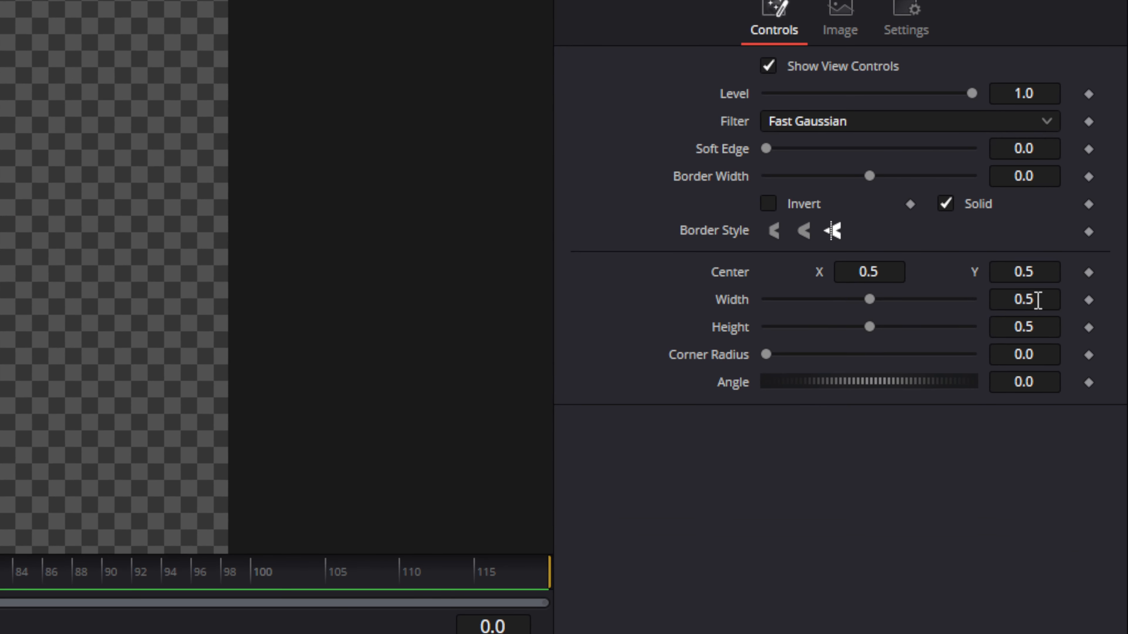
mouse_move(1044, 303)
mouse_down()
mouse_move(1021, 302)
mouse_move(1057, 297)
mouse_up()
click(1057, 299)
text(.28)
key(Tab)
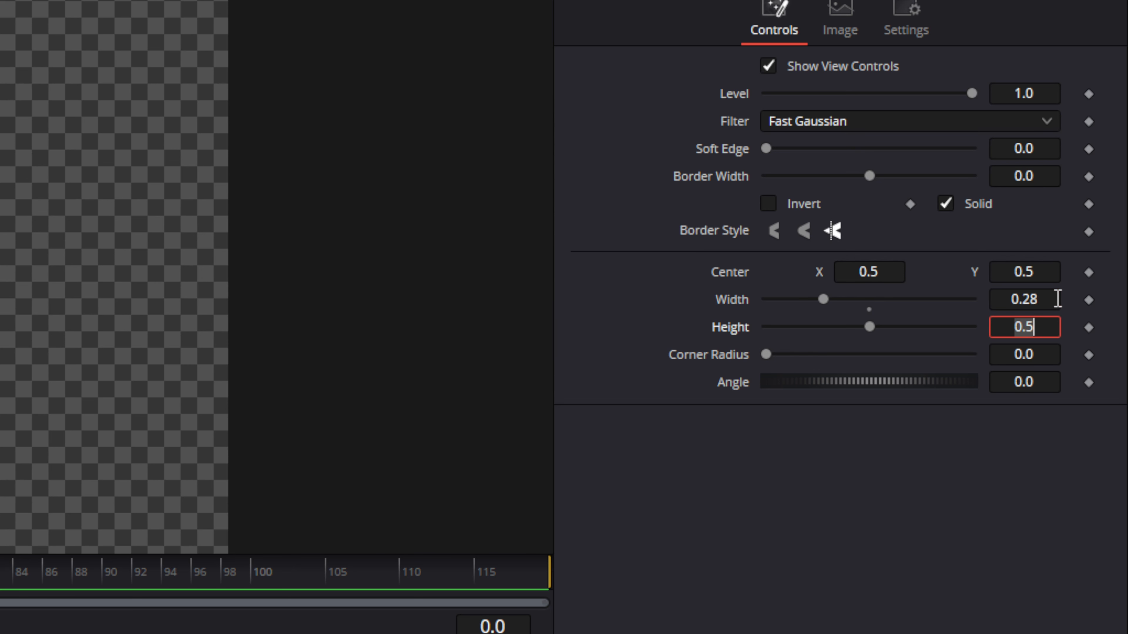
text(.5)
key(Tab)
text(.4)
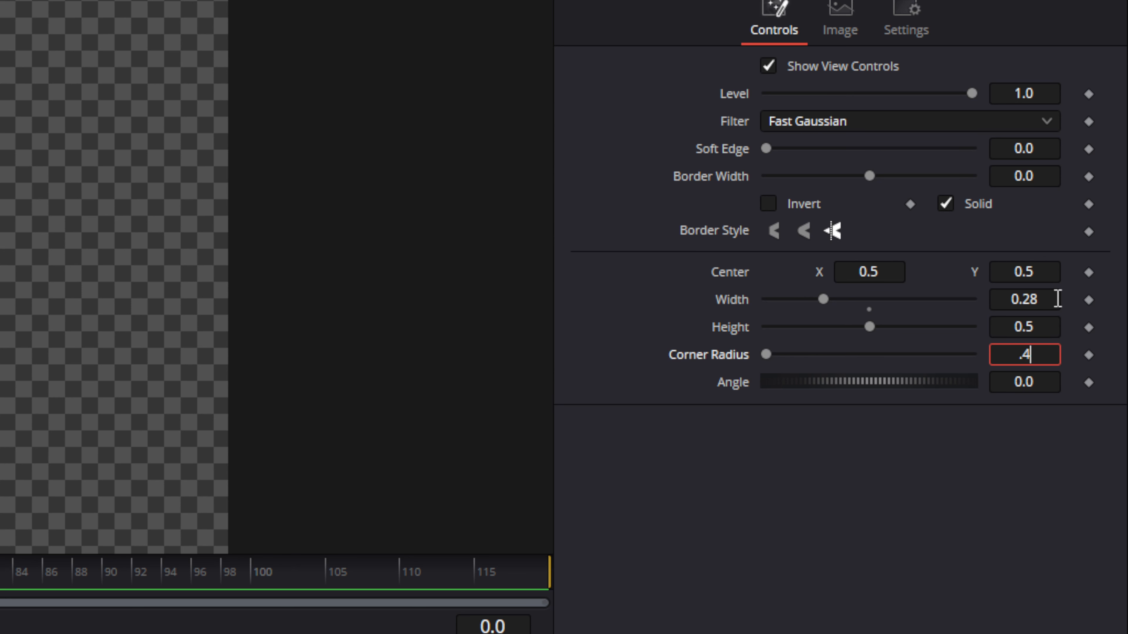
key(Tab)
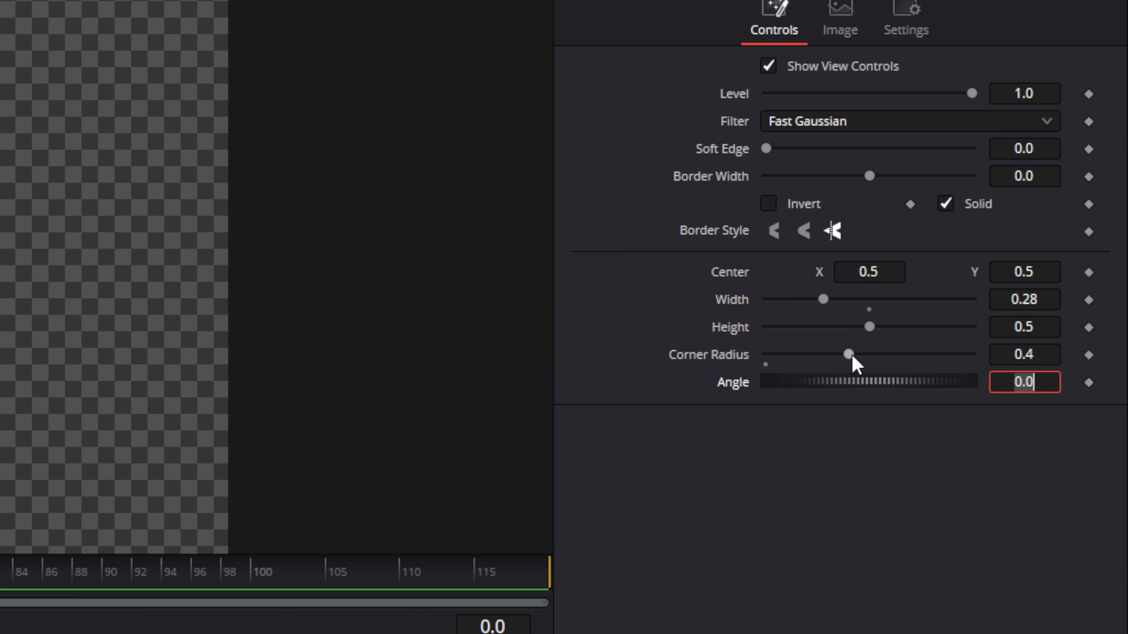
Drive the rectangle mask's Angle with the expression time*1
right_click(733, 390)
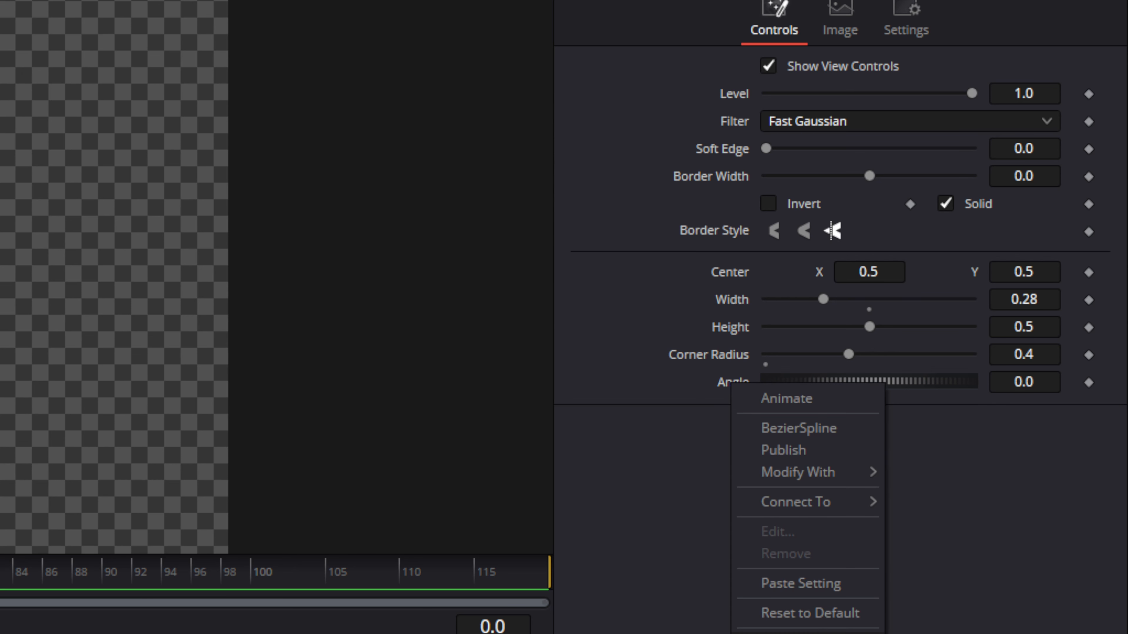
click(813, 633)
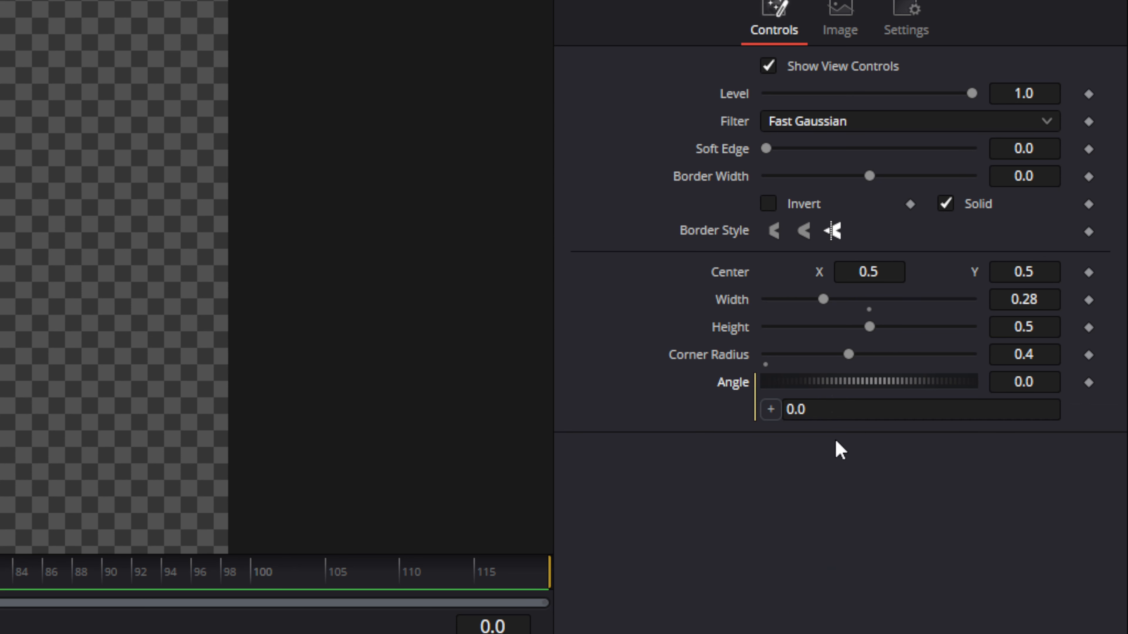
click(827, 414)
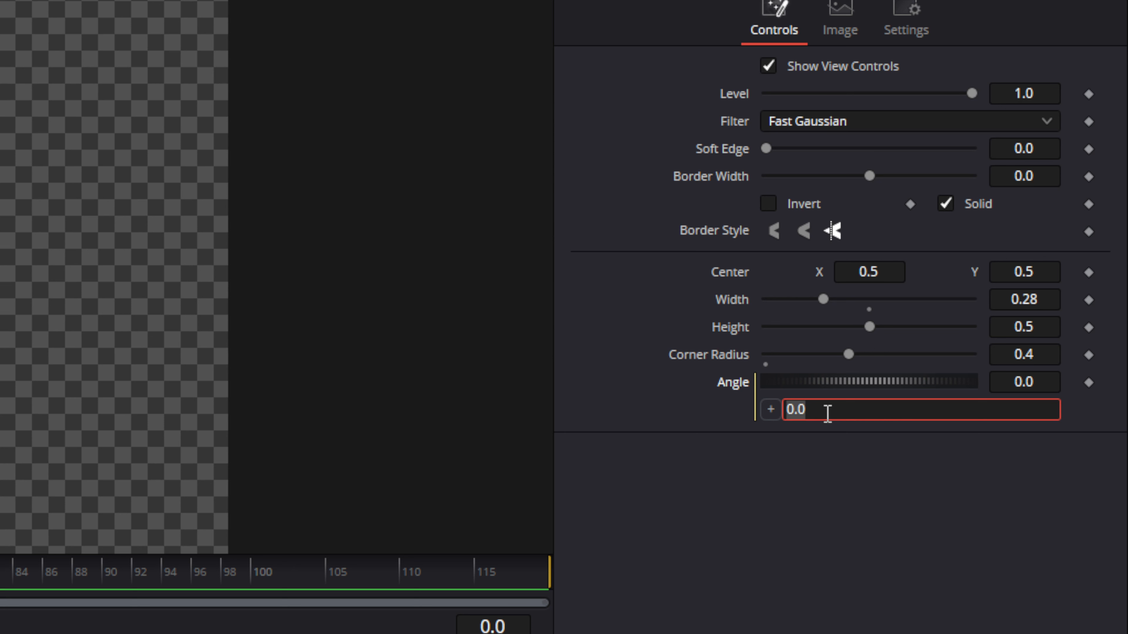
text(time*1)
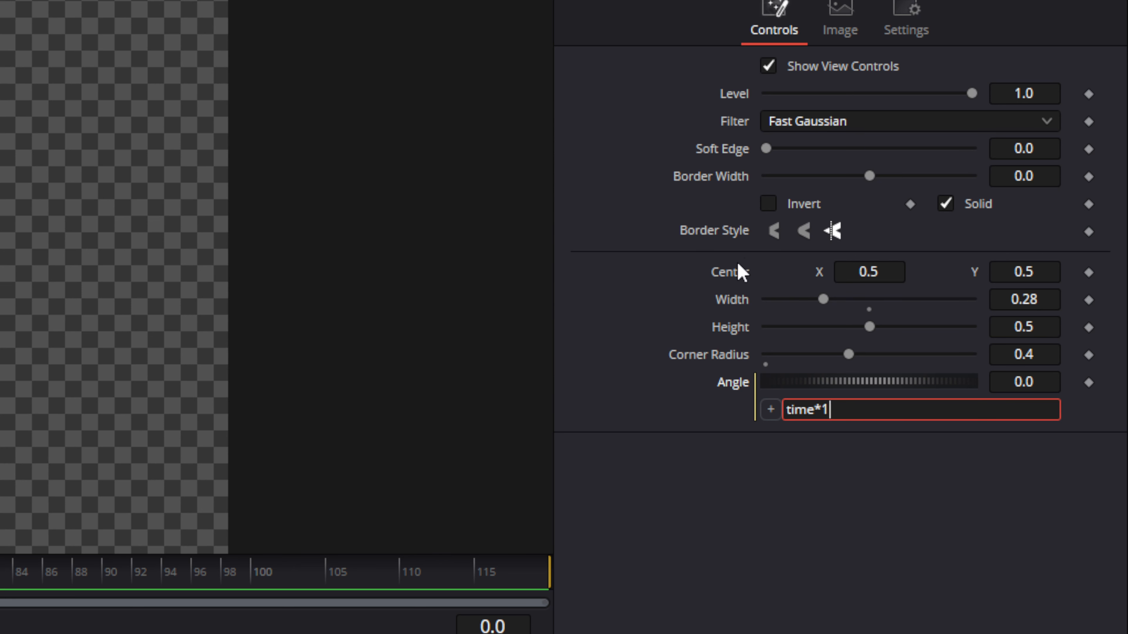
Apply a Shake modifier to the rectangle mask's Center
right_click(729, 280)
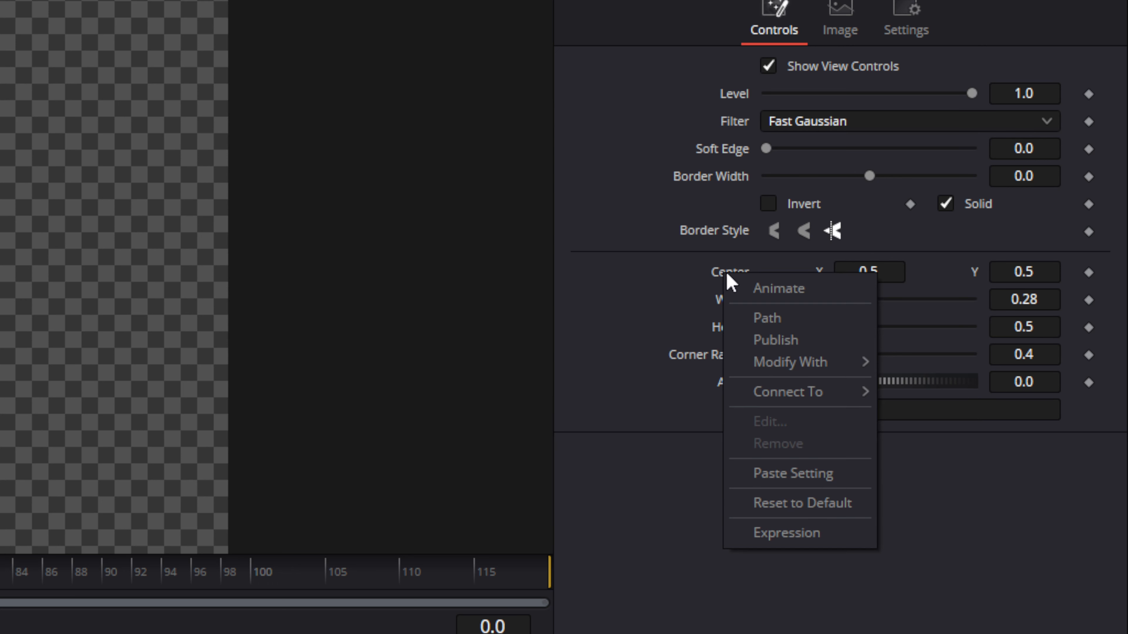
mouse_move(794, 372)
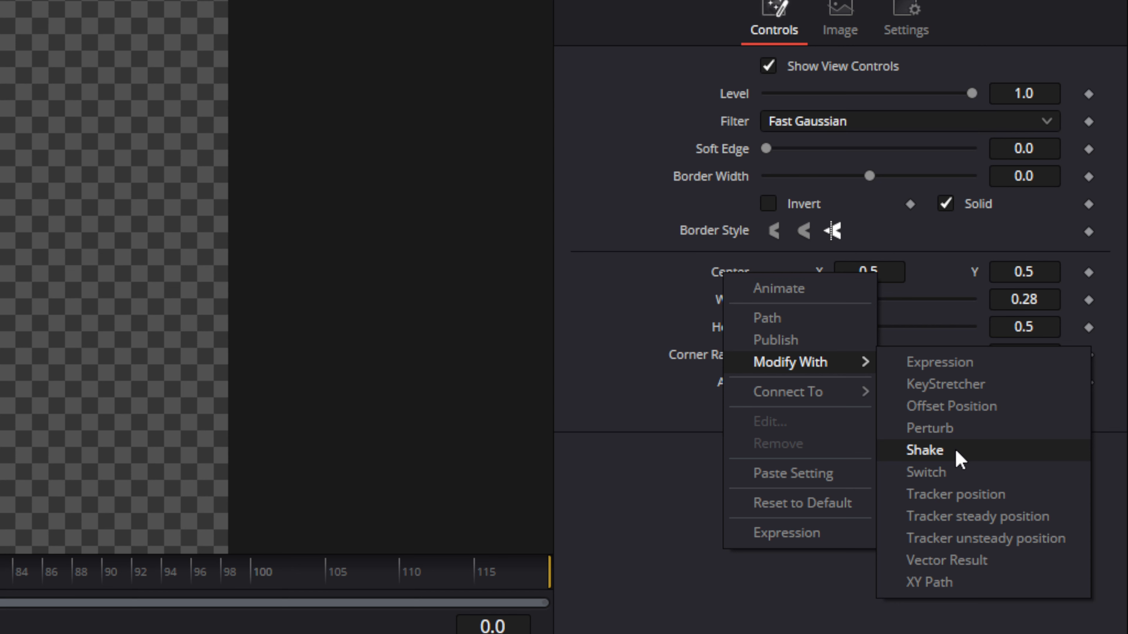
click(958, 460)
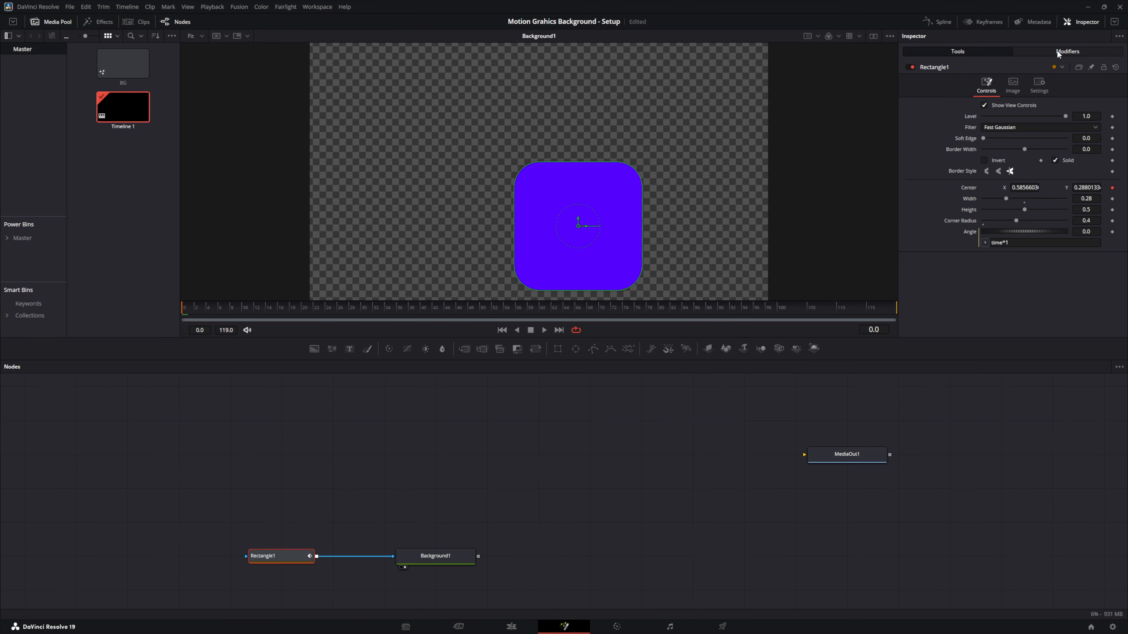
Set the Shake modifier's random seed to 5000, smoothness to 25, minimum to 0.5 and maximum to 0.1, and preview the motion
click(1058, 51)
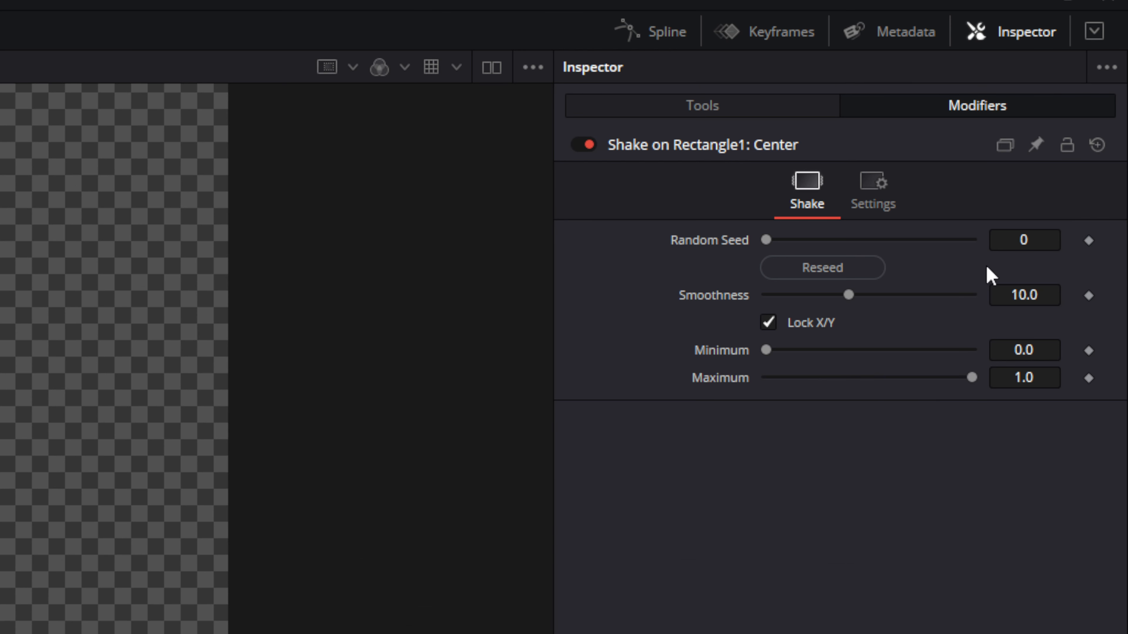
click(1036, 241)
text(5000)
key(Tab)
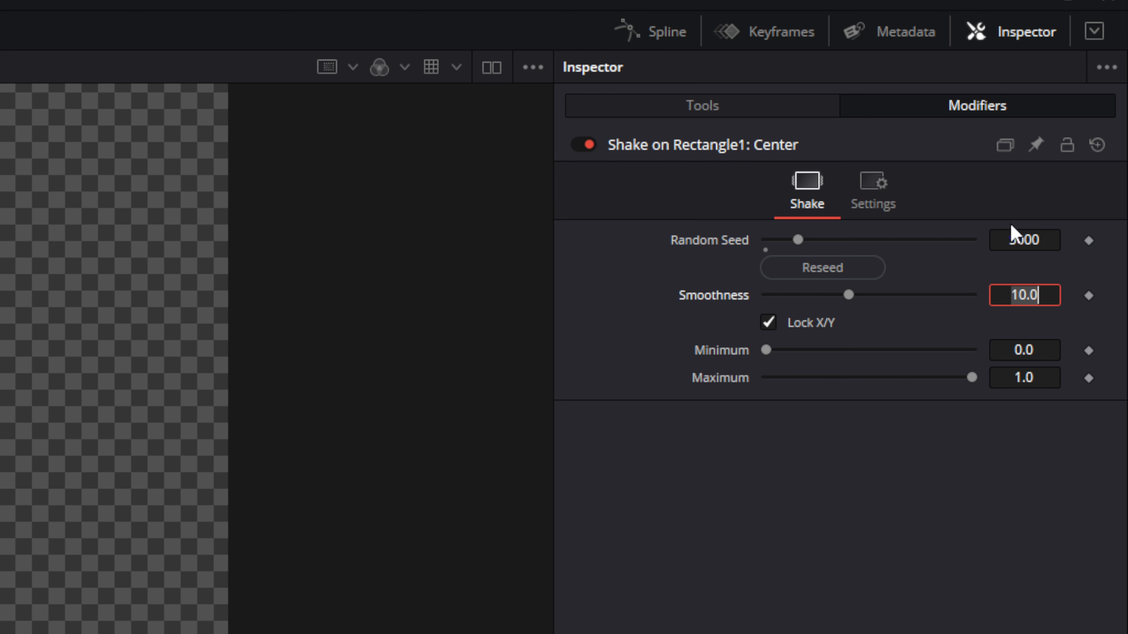
text(25)
key(Tab)
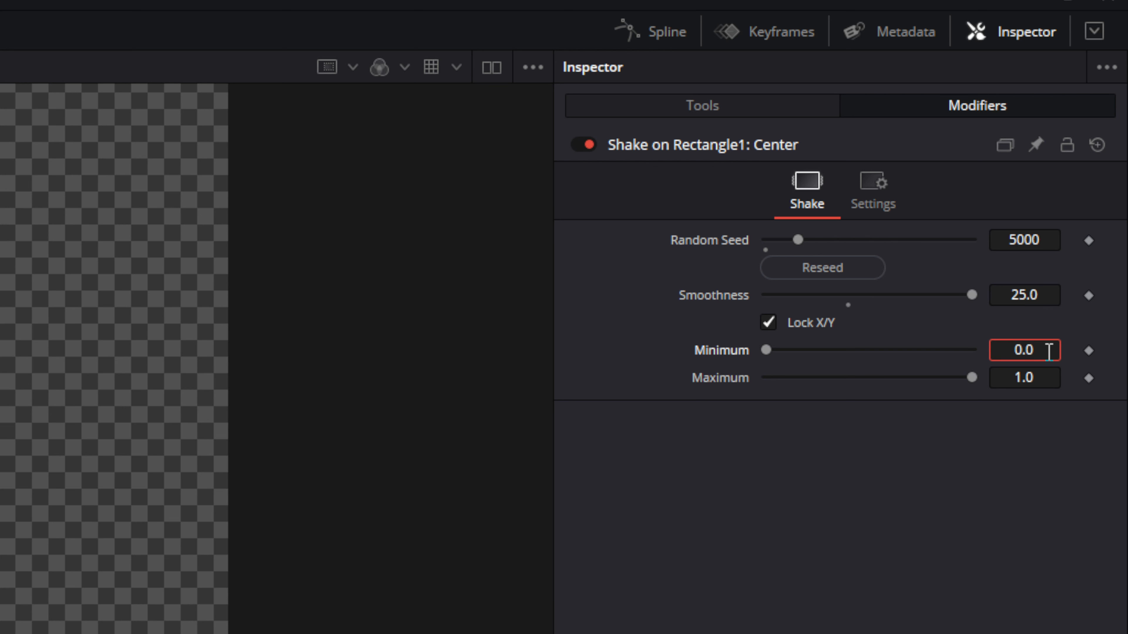
text(0.5)
key(Tab)
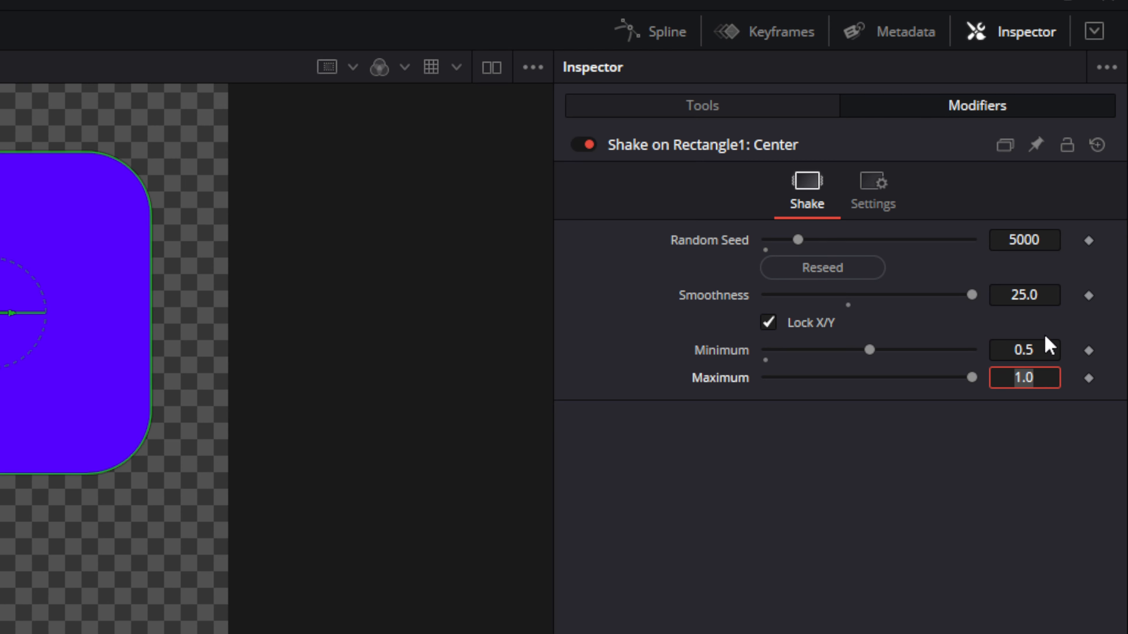
text(.1)
key(Tab)
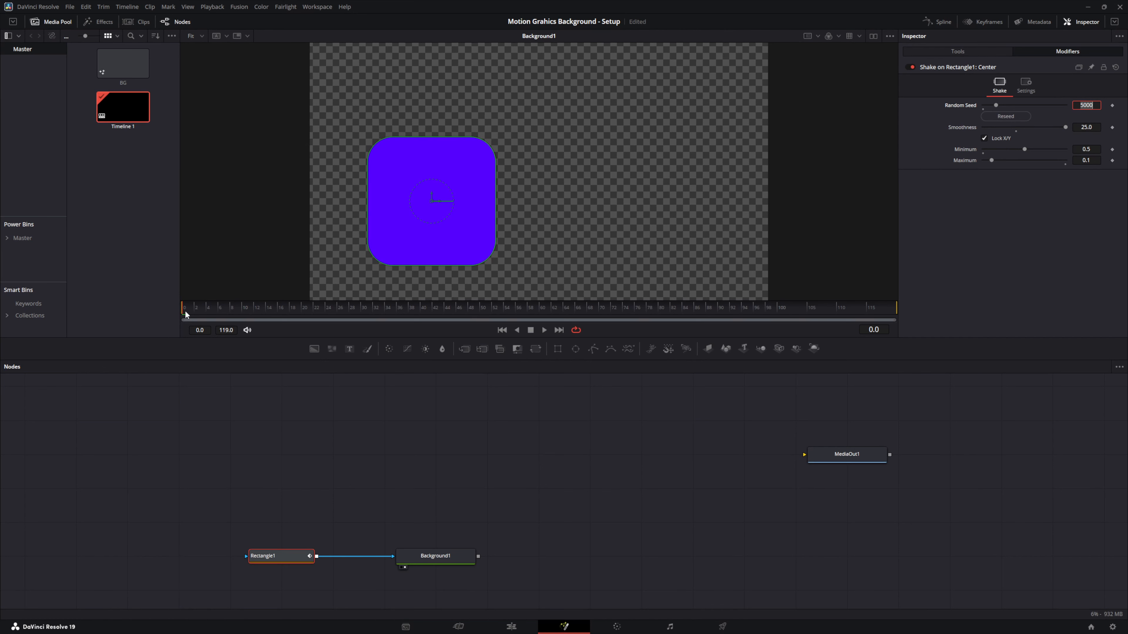
mouse_move(187, 313)
mouse_down()
mouse_move(631, 323)
mouse_move(180, 317)
mouse_up()
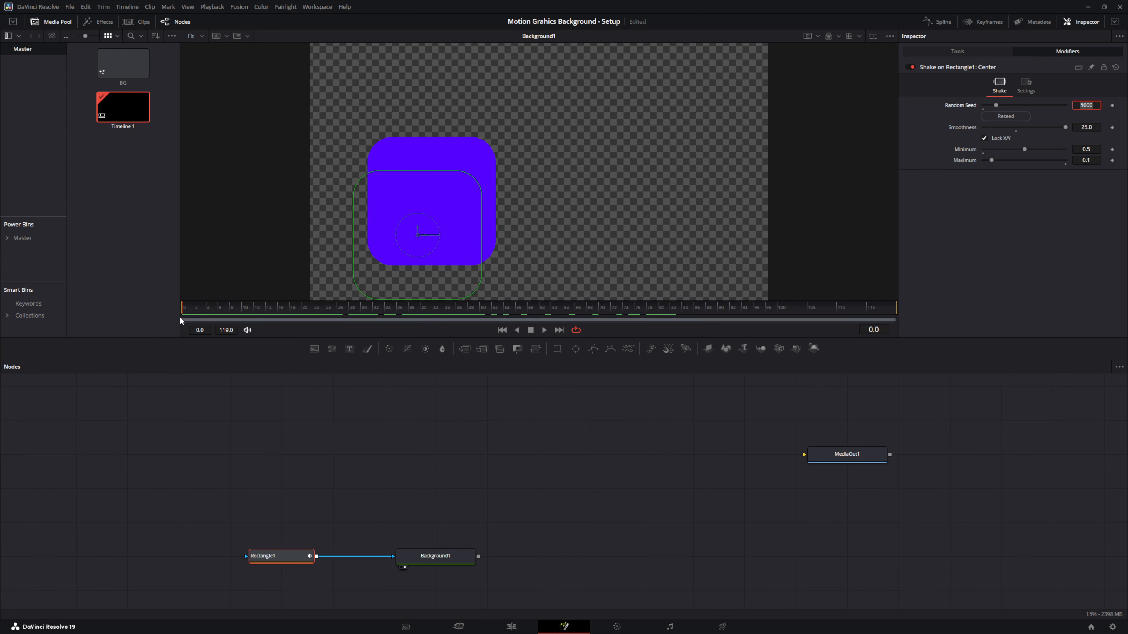
Save the project, duplicate the Rectangle1 and Background1 pair as a new row above the originals, and view the copied background
key(ctrl+s)
drag(256, 508, 452, 588)
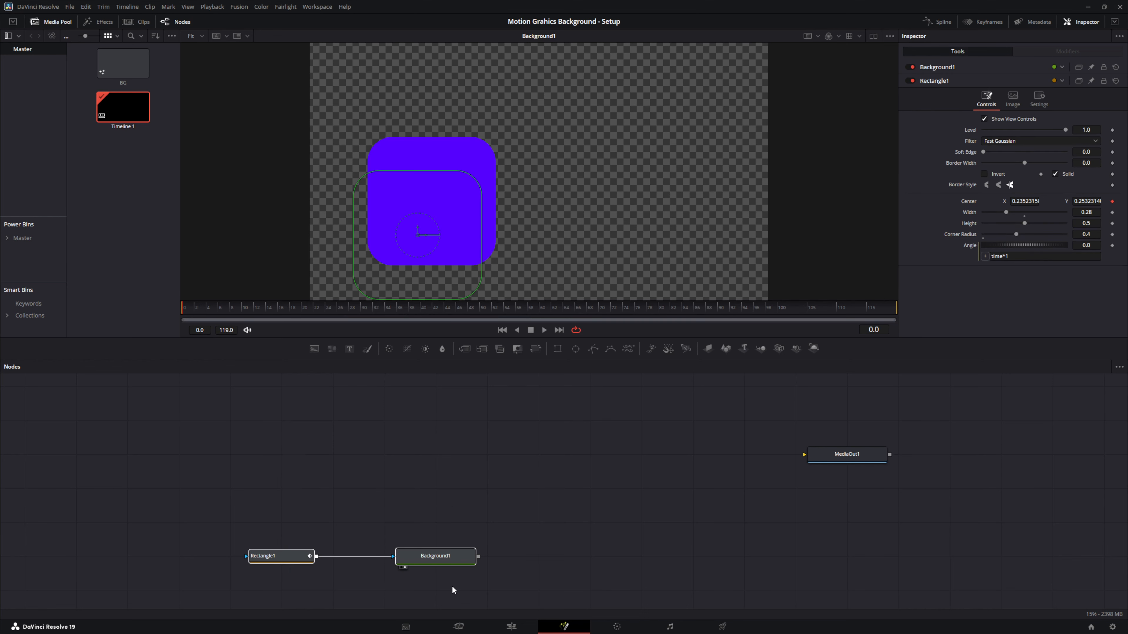
click(433, 553)
right_click(433, 552)
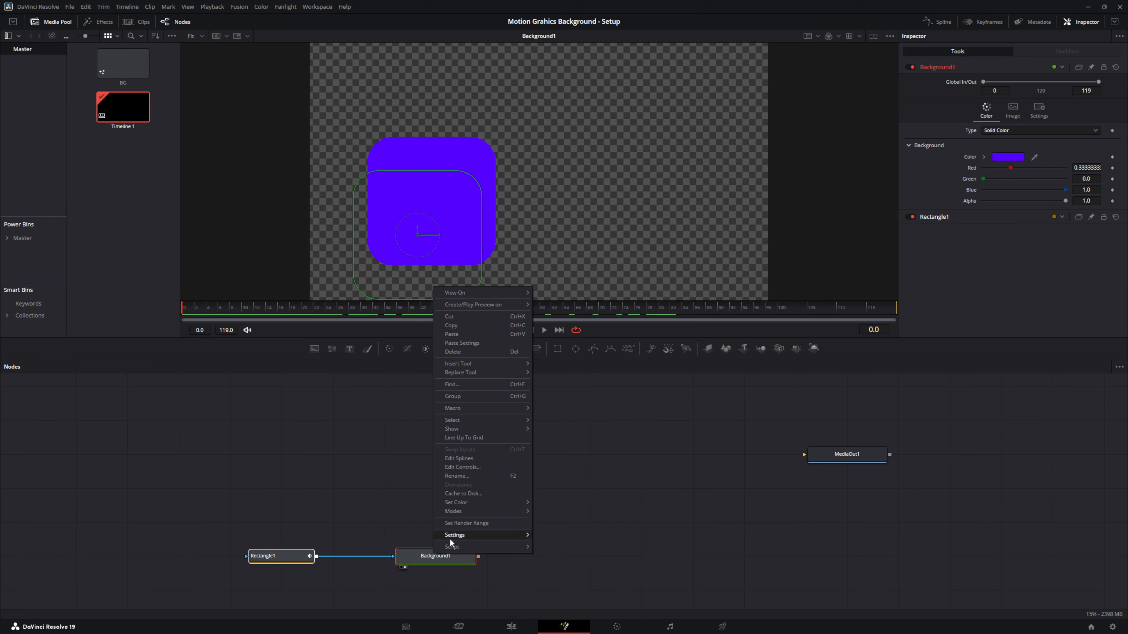
click(455, 329)
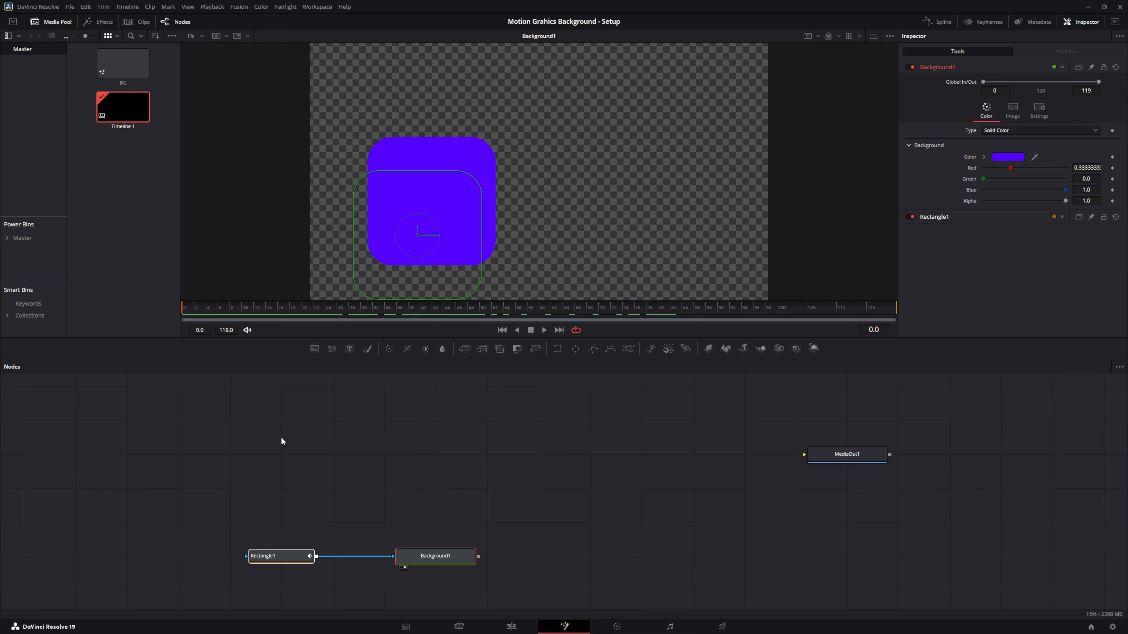
click(264, 448)
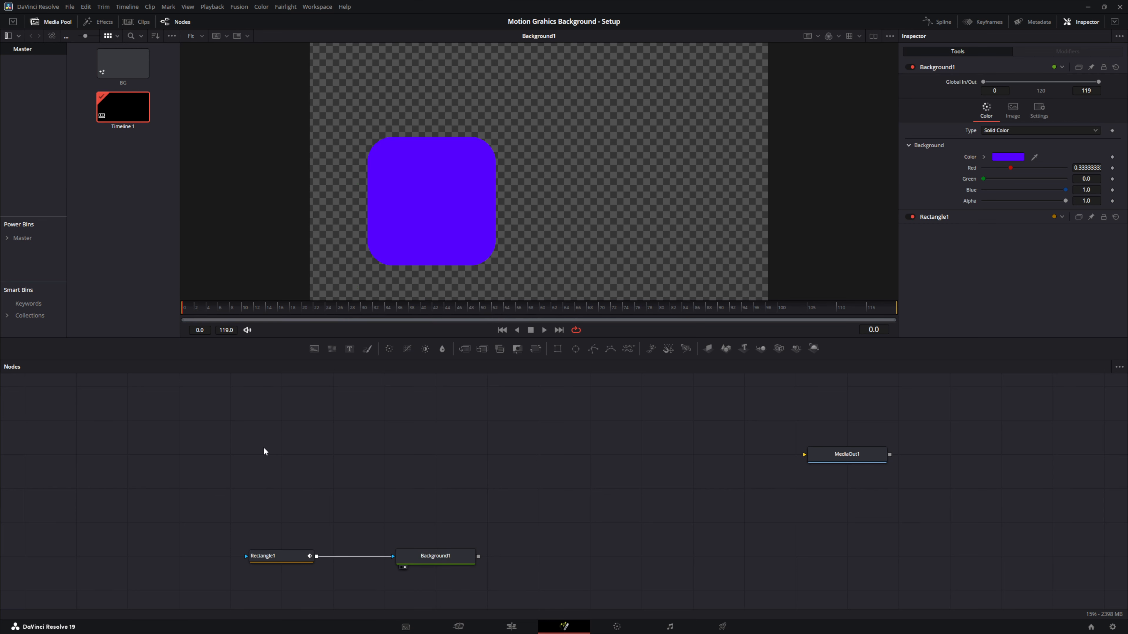
key(ctrl+v)
drag(265, 448, 406, 512)
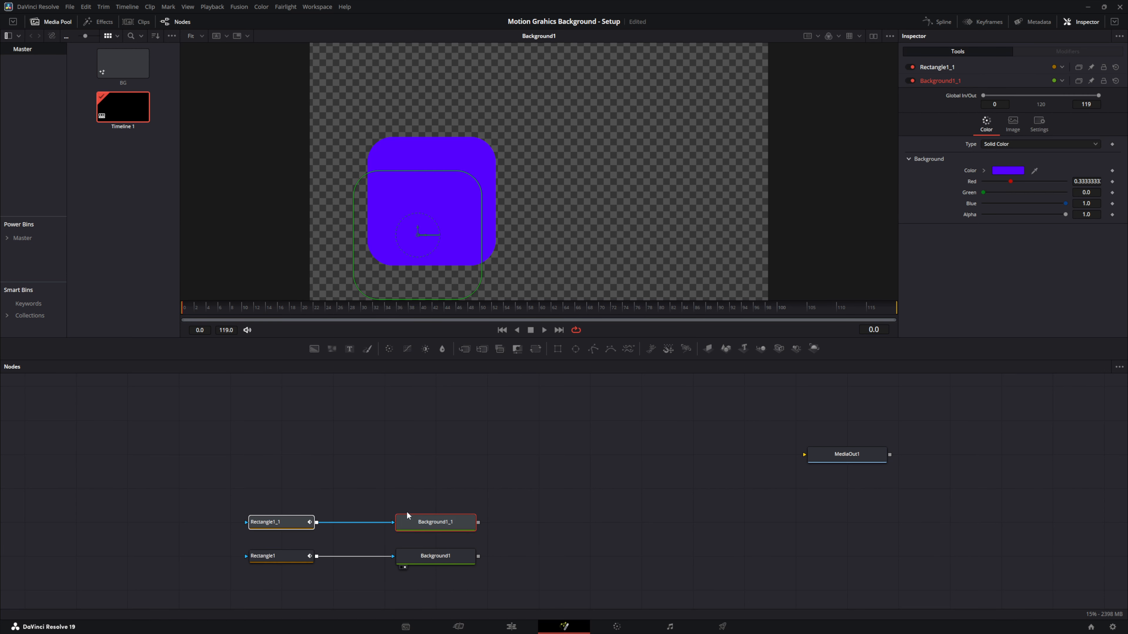
click(405, 533)
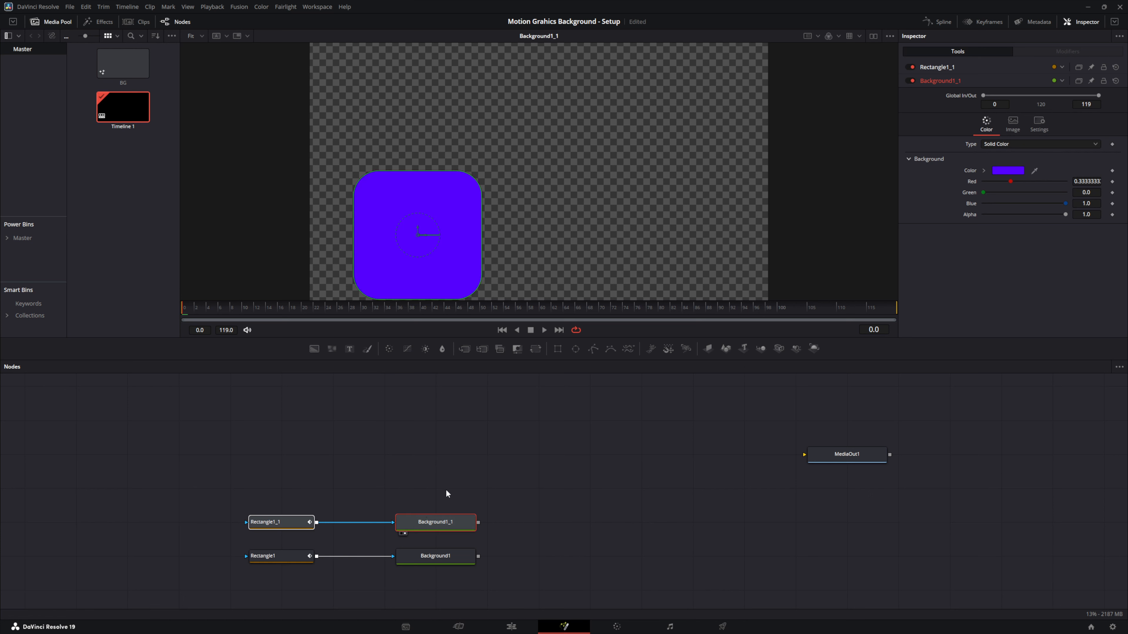
Change the angle expression of the Rectangle1_1 mask to time*-1
click(286, 524)
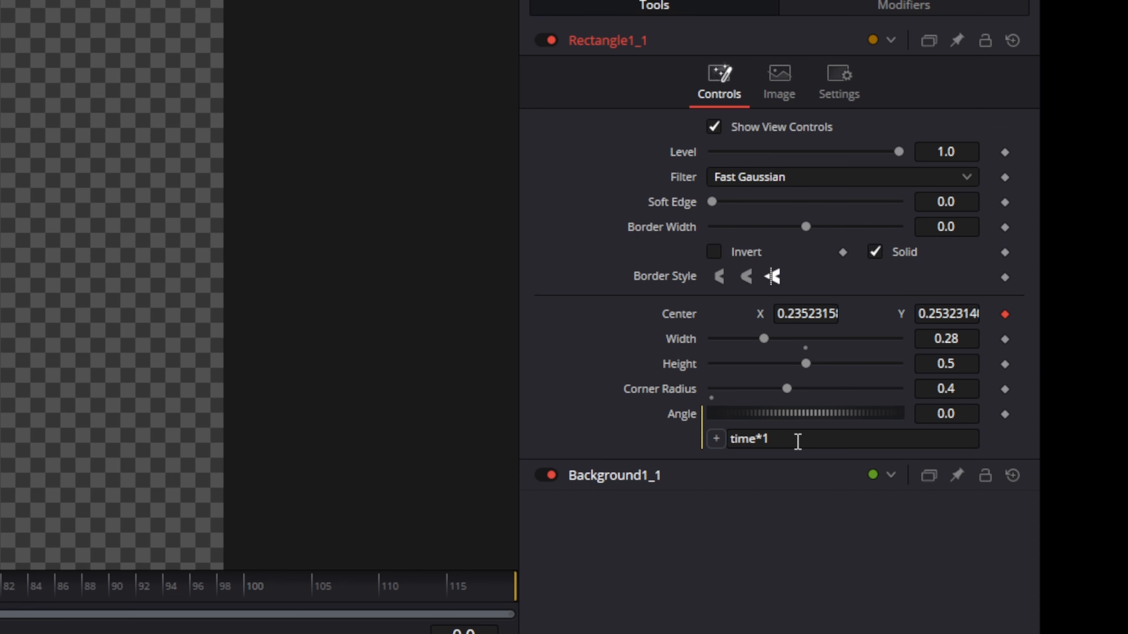
click(800, 441)
key(BackSpace)
text(-1)
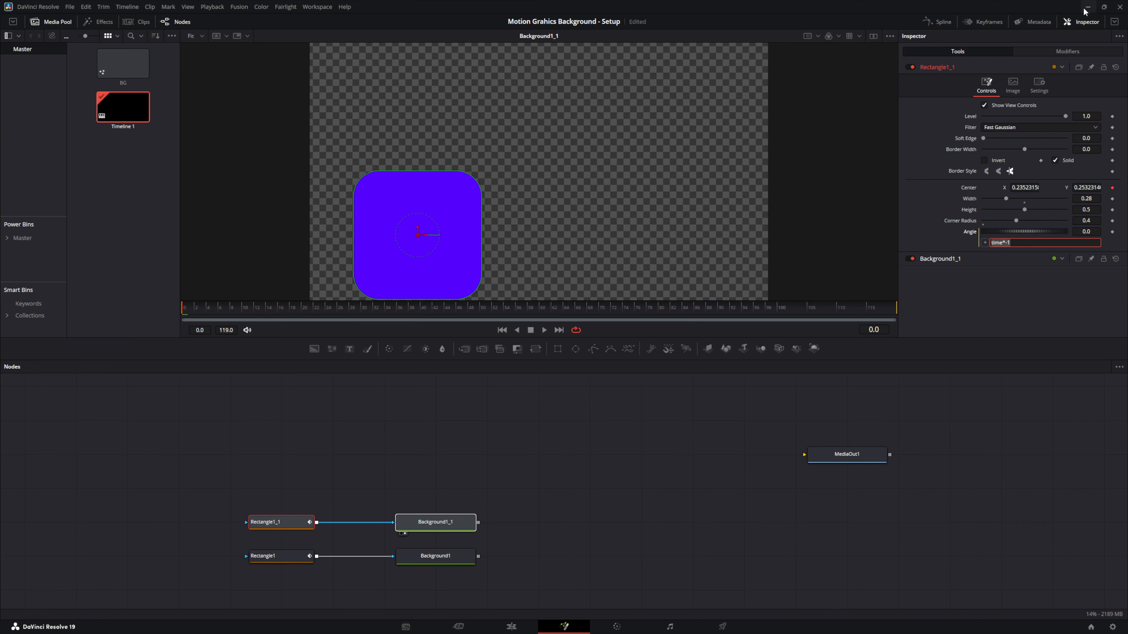
Set the Shake modifier on Rectangle1_1 to random seed 20000, minimum 0.0 and maximum 1
click(1065, 51)
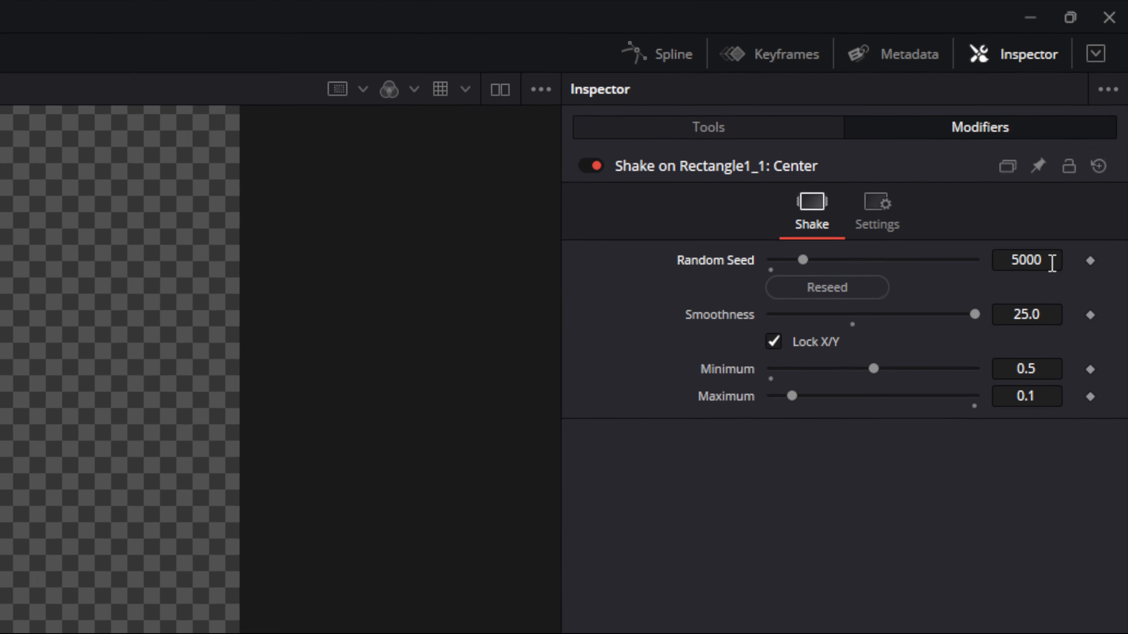
click(1097, 106)
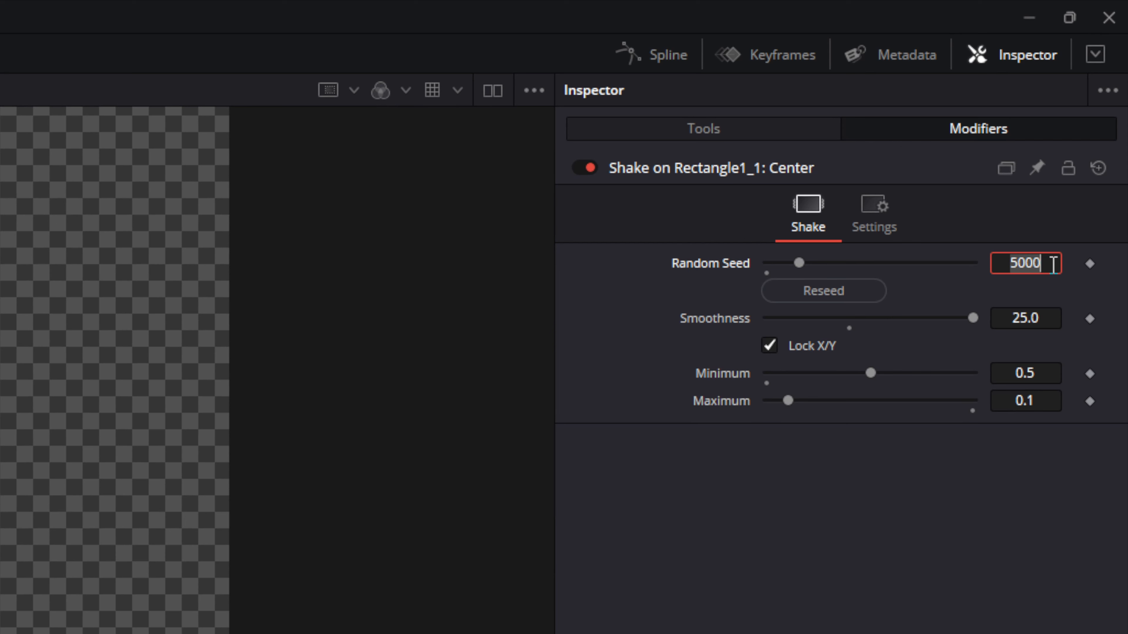
text(20000)
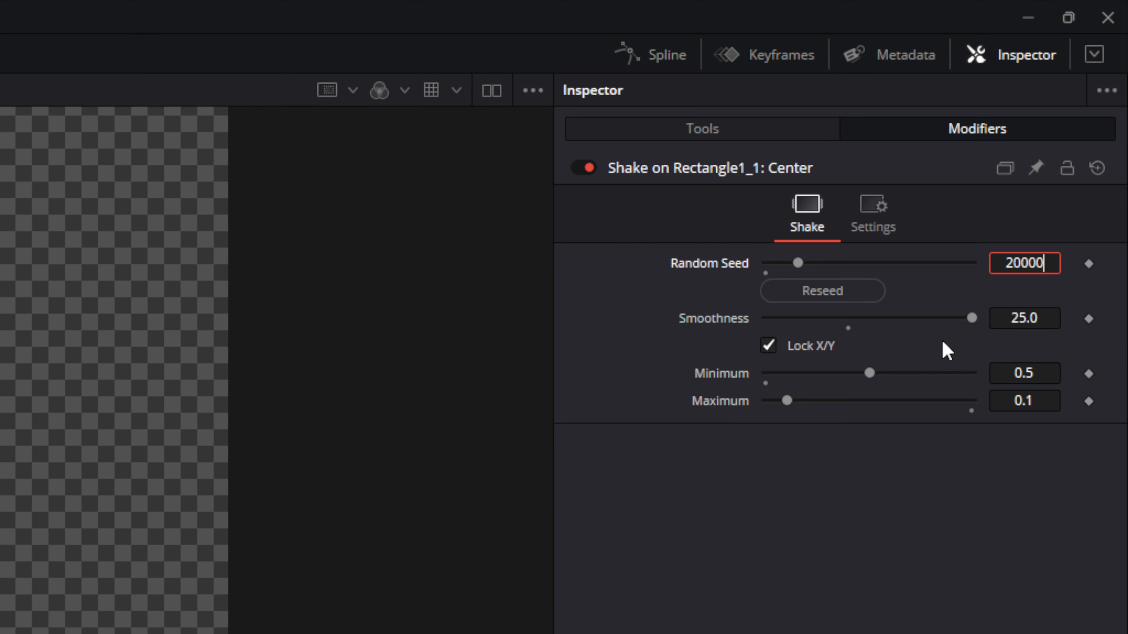
drag(872, 373, 766, 380)
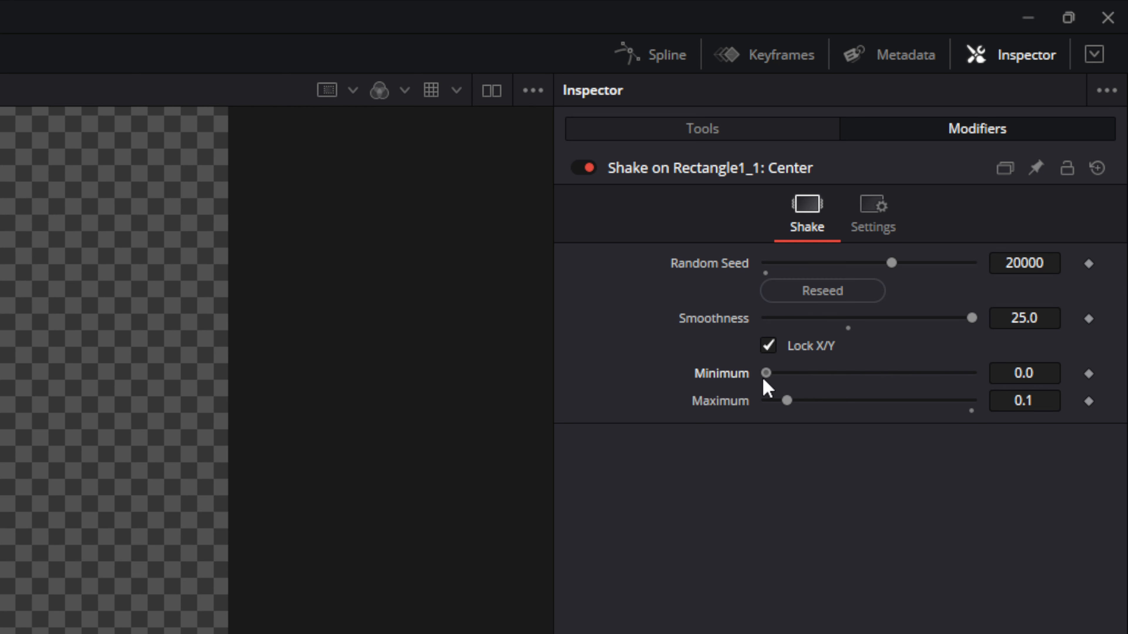
click(1047, 399)
text(1)
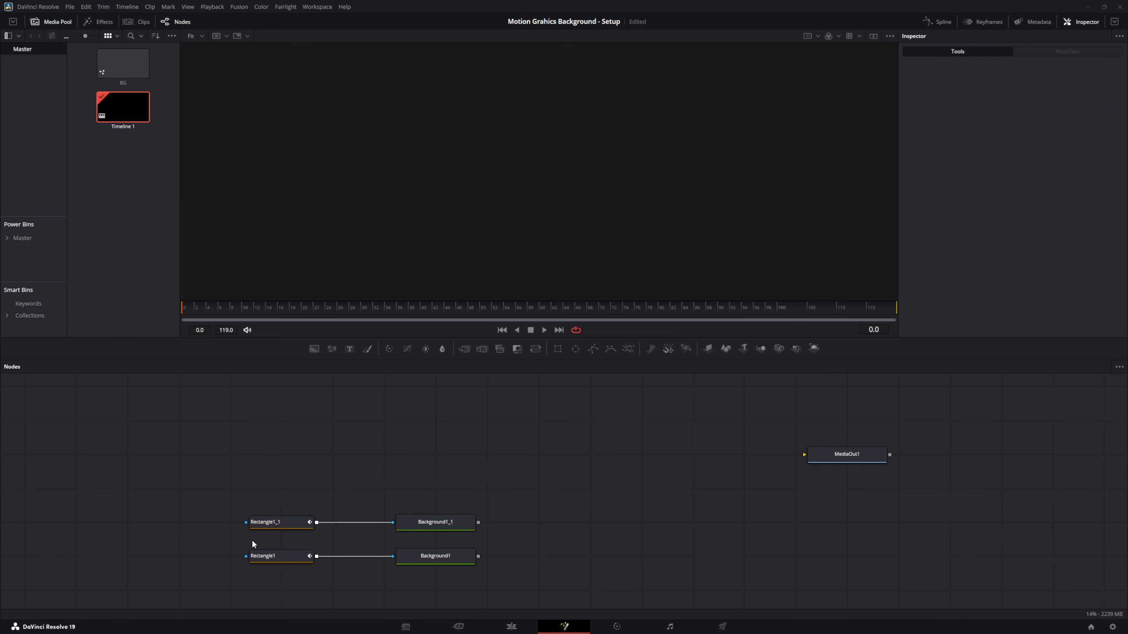
Duplicate the Rectangle1 and Background1 pair again, align the copy as a row above Rectangle1_1, and view the new rectangle mask
drag(258, 536, 450, 575)
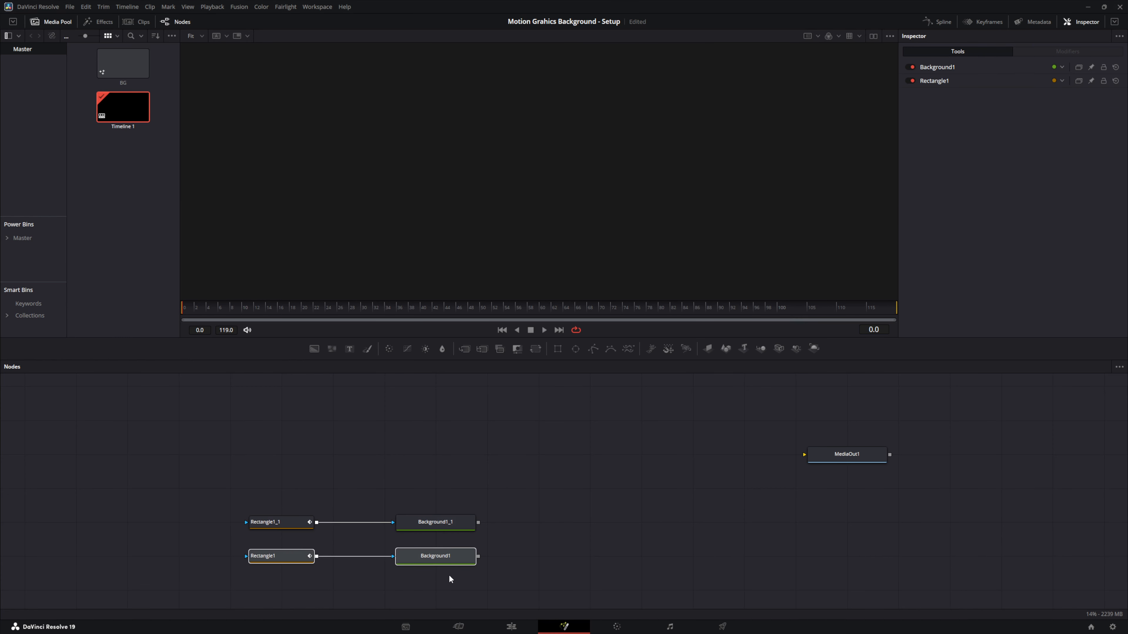
key(ctrl+v)
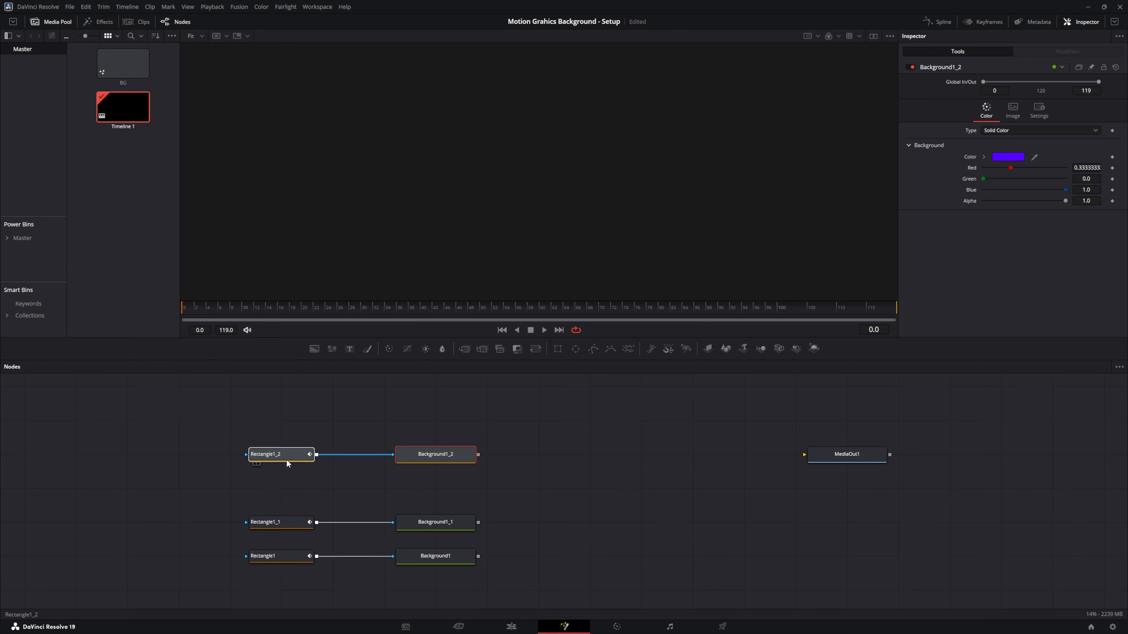
drag(288, 454, 293, 490)
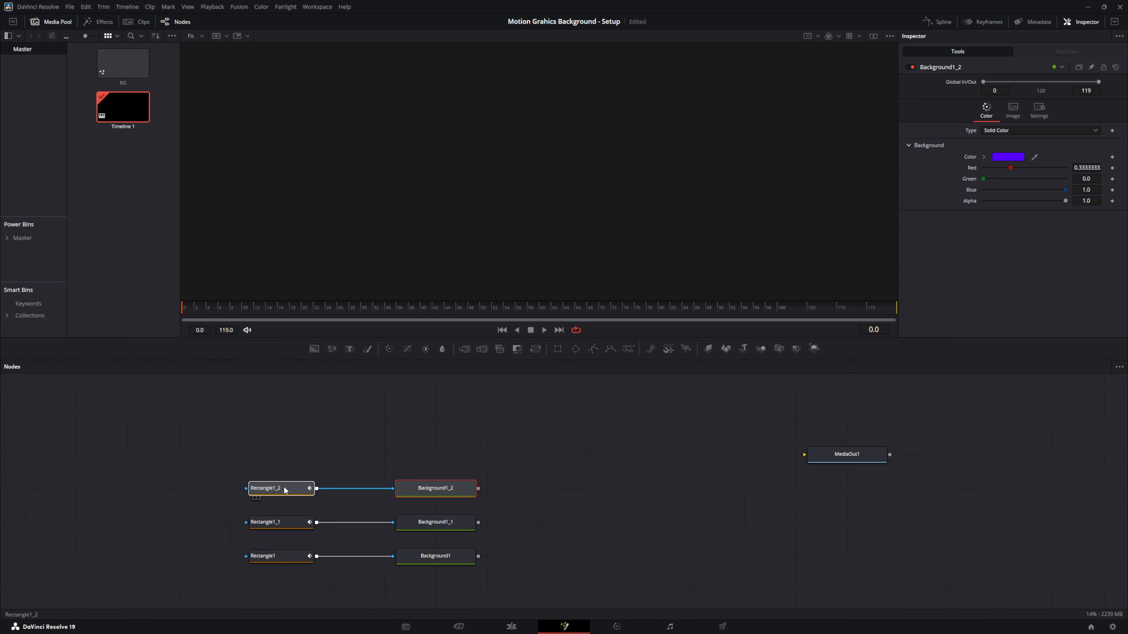
click(256, 499)
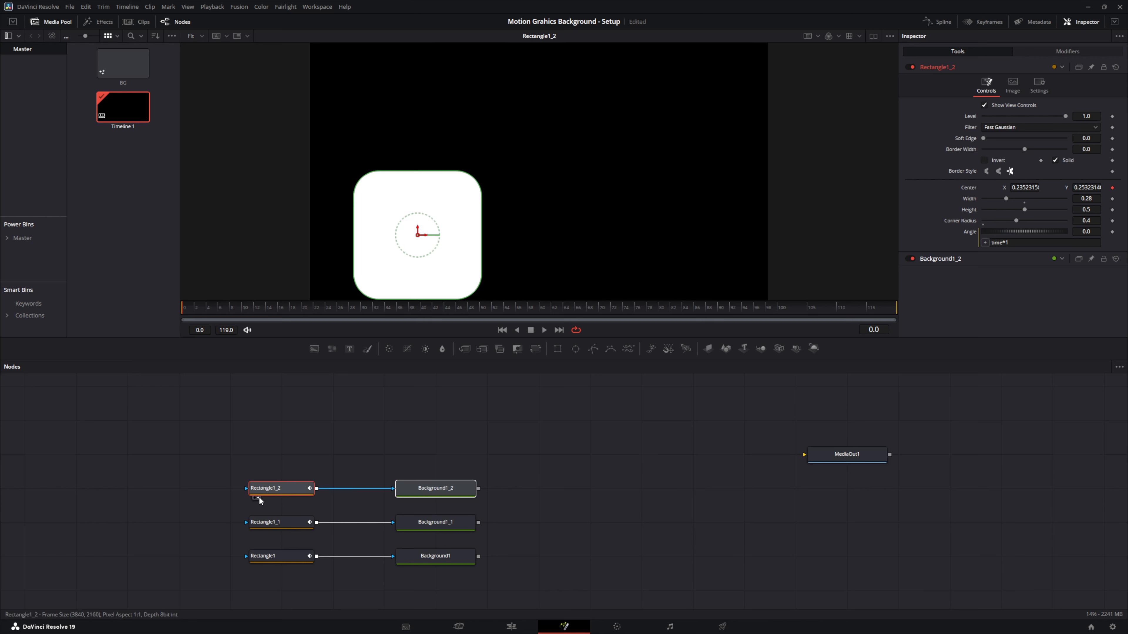
Set the Shake modifier on Rectangle1_2 to random seed 10000, minimum 1.0 and maximum 0.5
click(1056, 51)
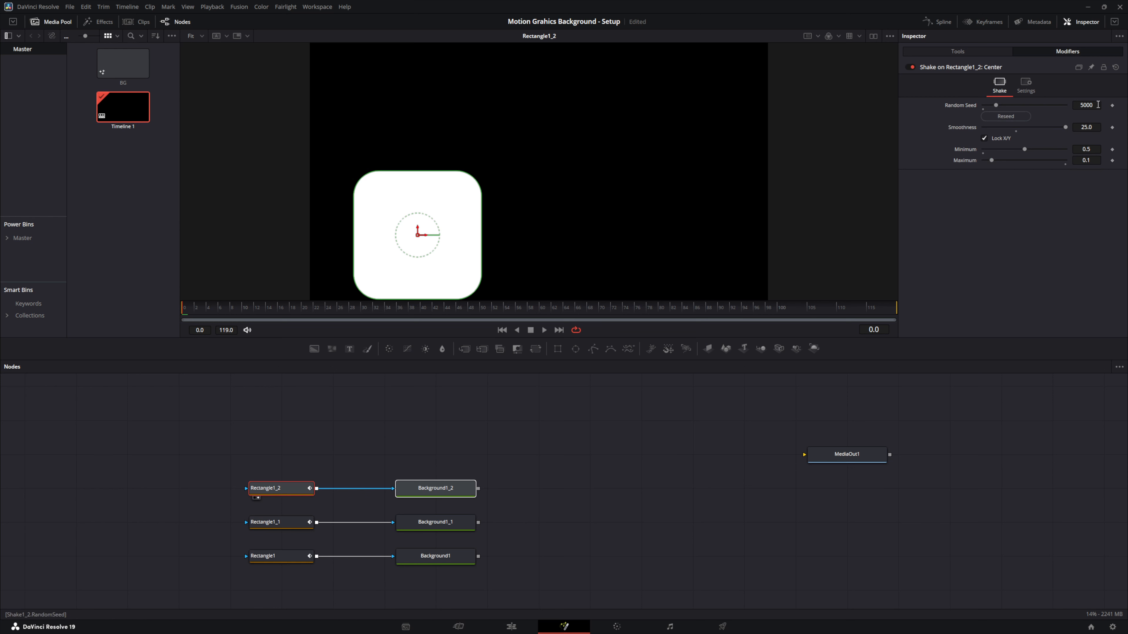
click(1098, 105)
text(10000)
key(Tab)
drag(1100, 149, 1067, 149)
click(1099, 149)
text(1)
key(Return)
click(1097, 160)
key(BackSpace)
key(BackSpace)
key(BackSpace)
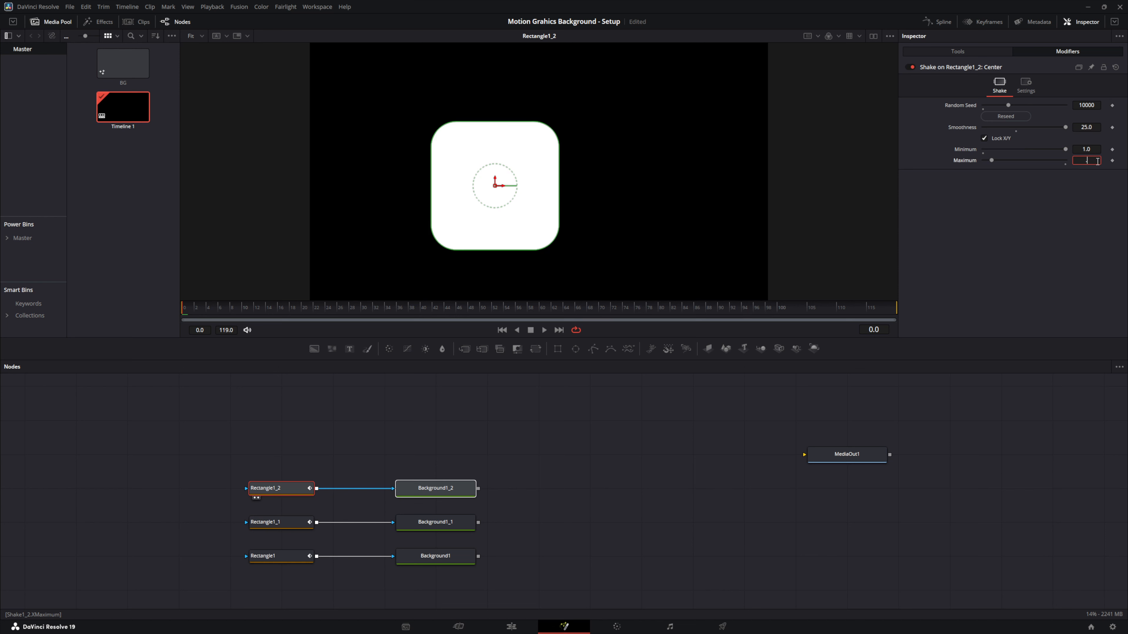
text(.5)
key(Return)
click(464, 556)
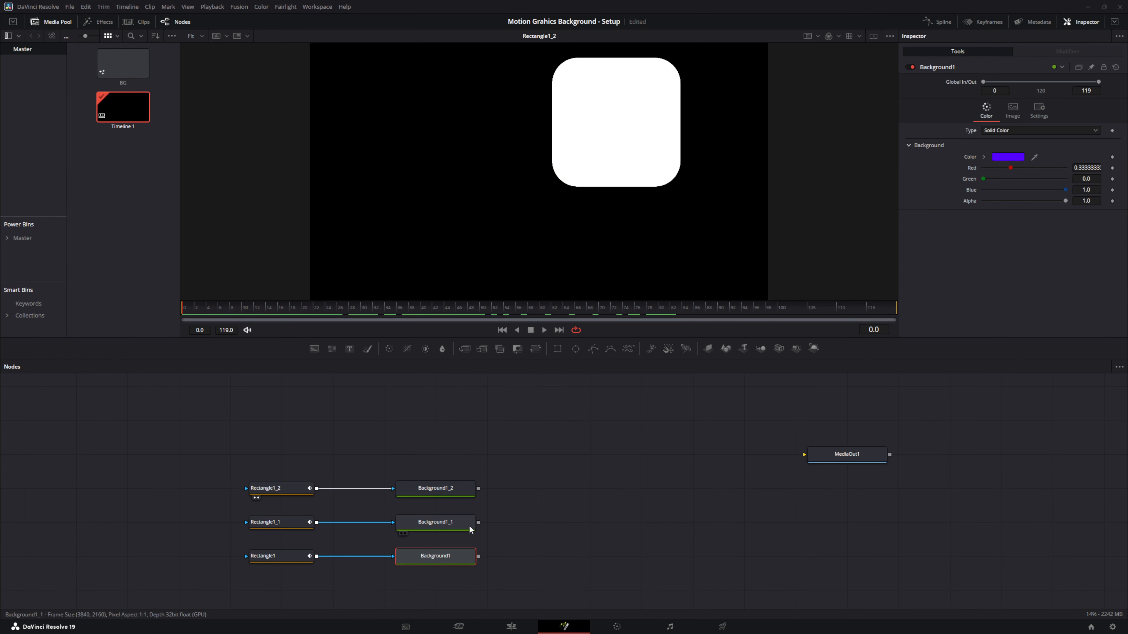
click(439, 524)
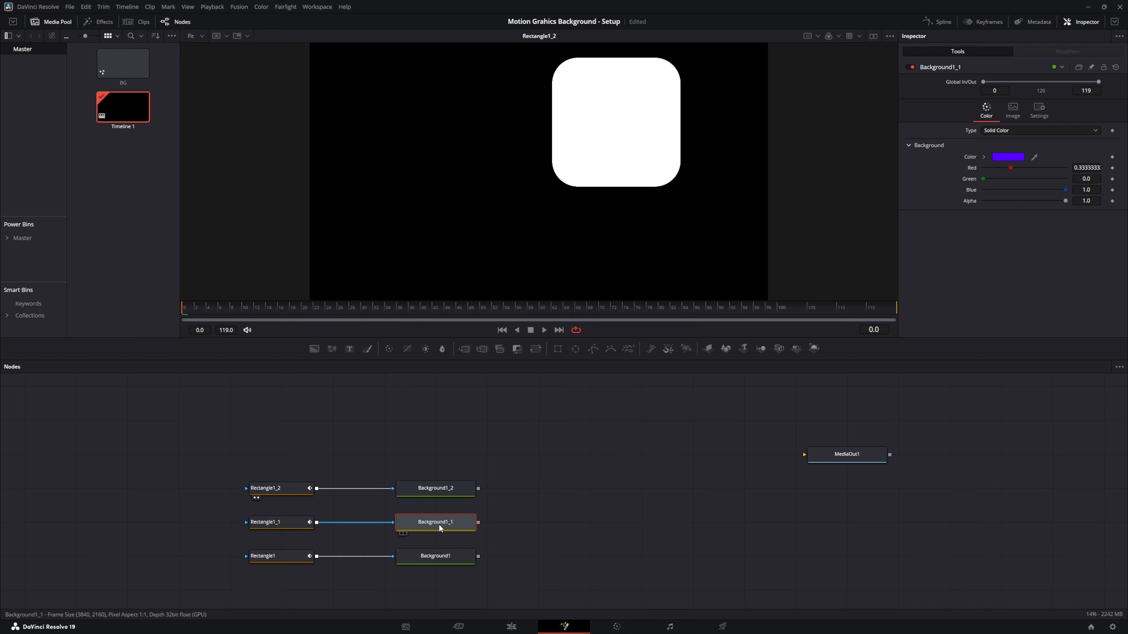
click(1005, 154)
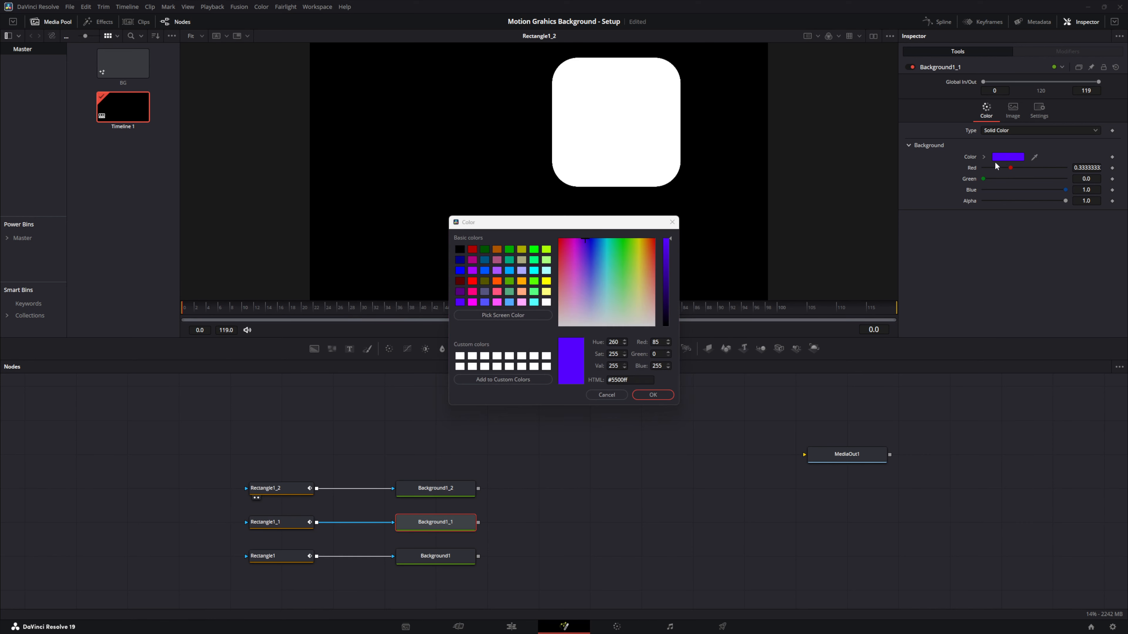
click(605, 395)
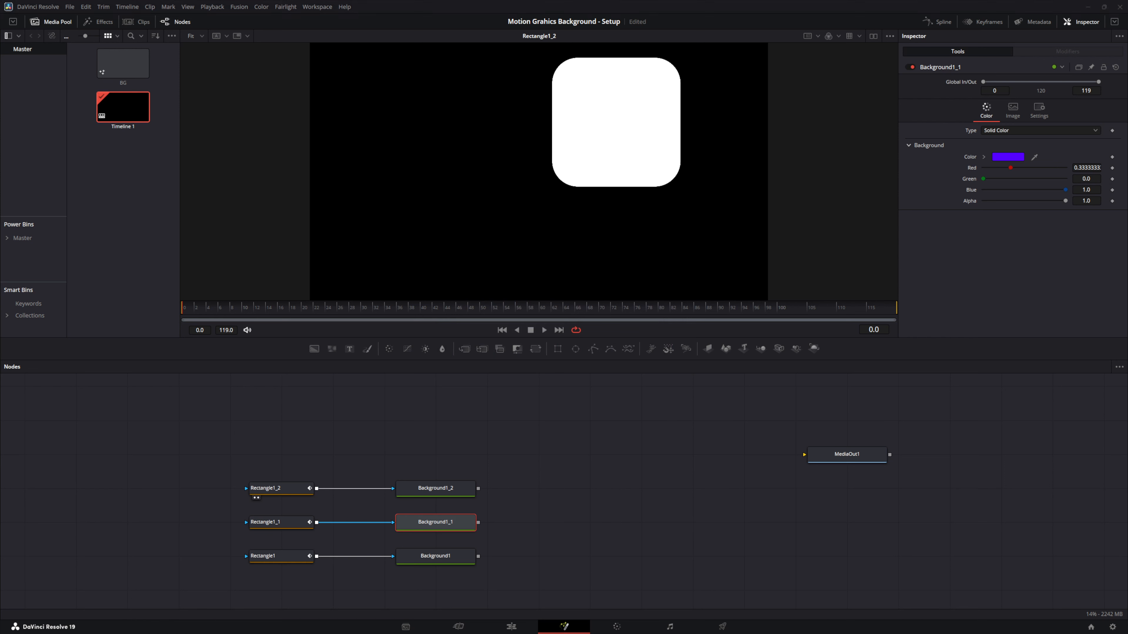
View Background1_2, Background1_1 and Background1 in turn to compare each shape's color and placement
click(405, 498)
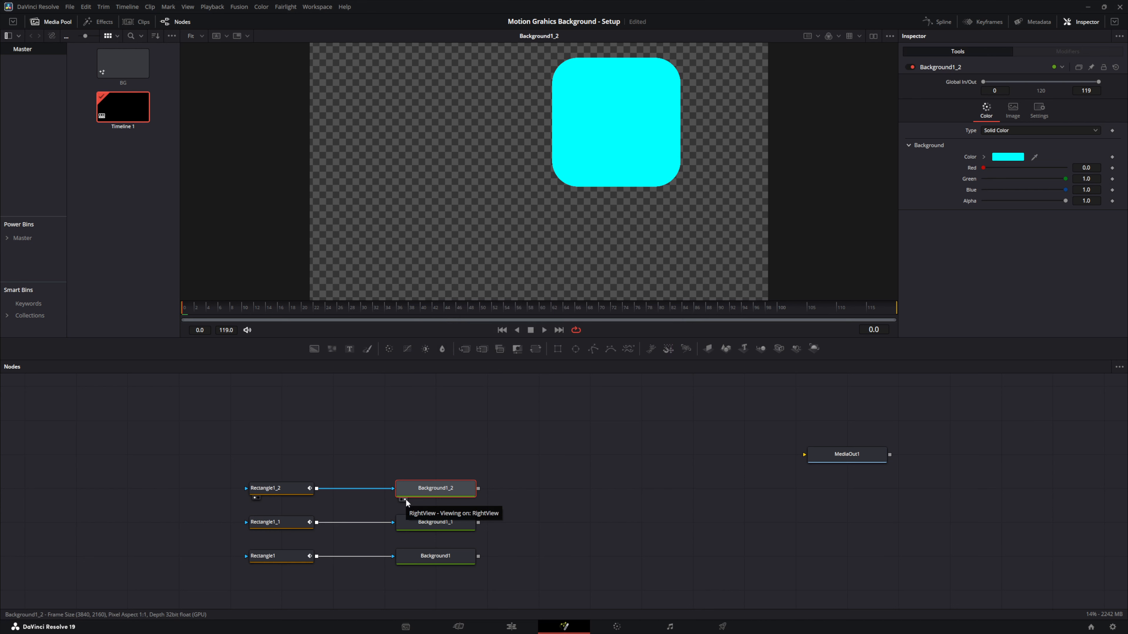
click(406, 533)
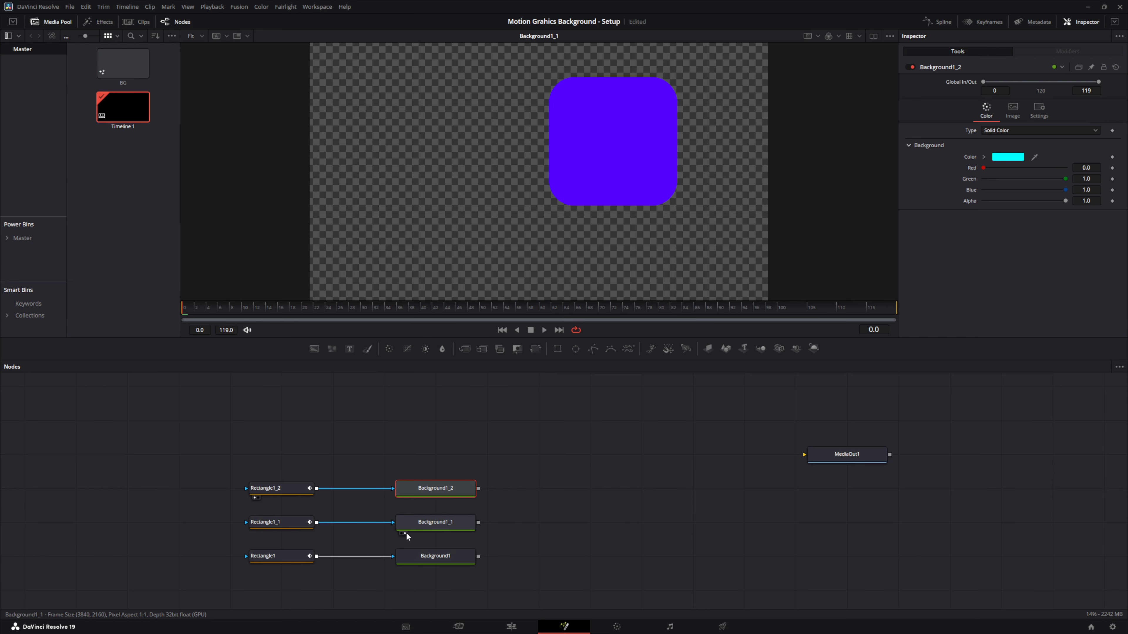
click(406, 567)
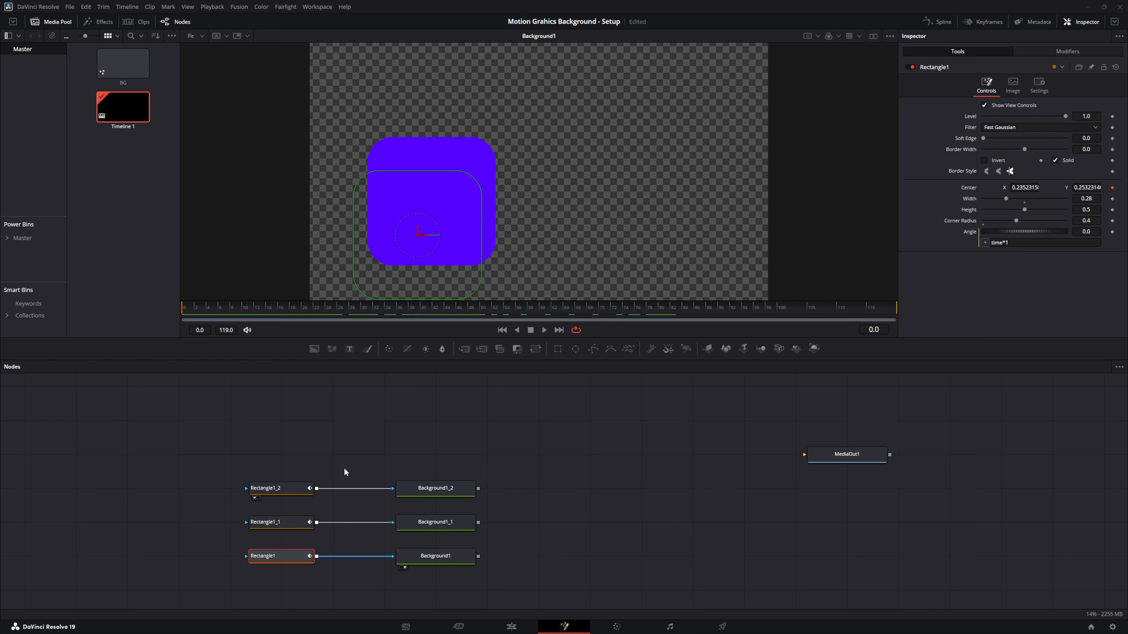
Rename the Rectangle1_1 node to Rectangle2
click(276, 527)
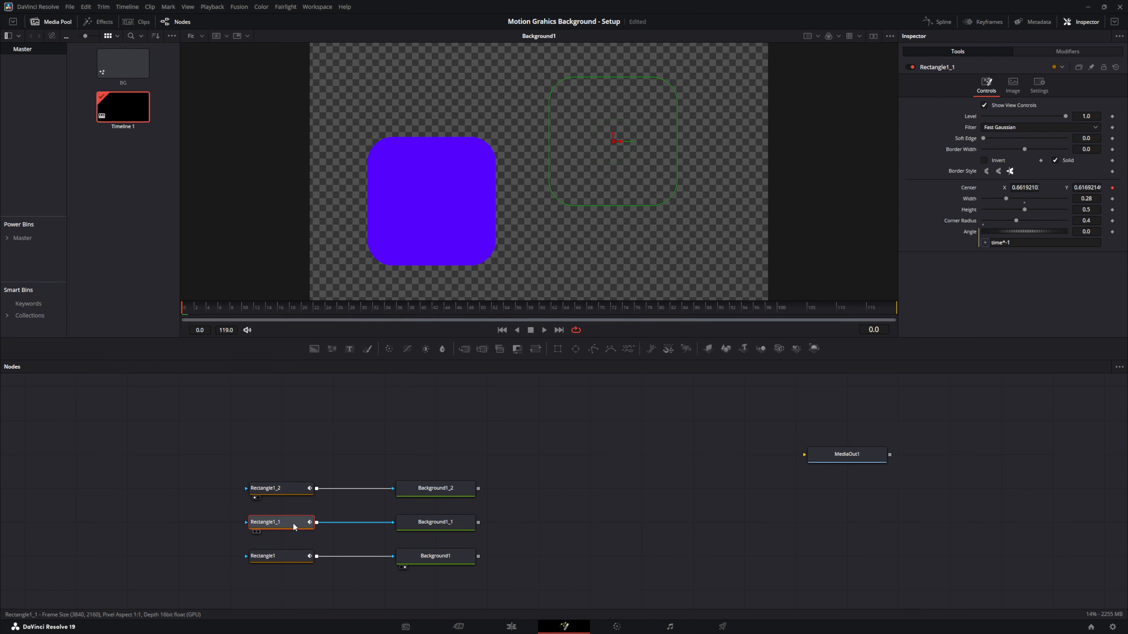
key(F2)
click(532, 313)
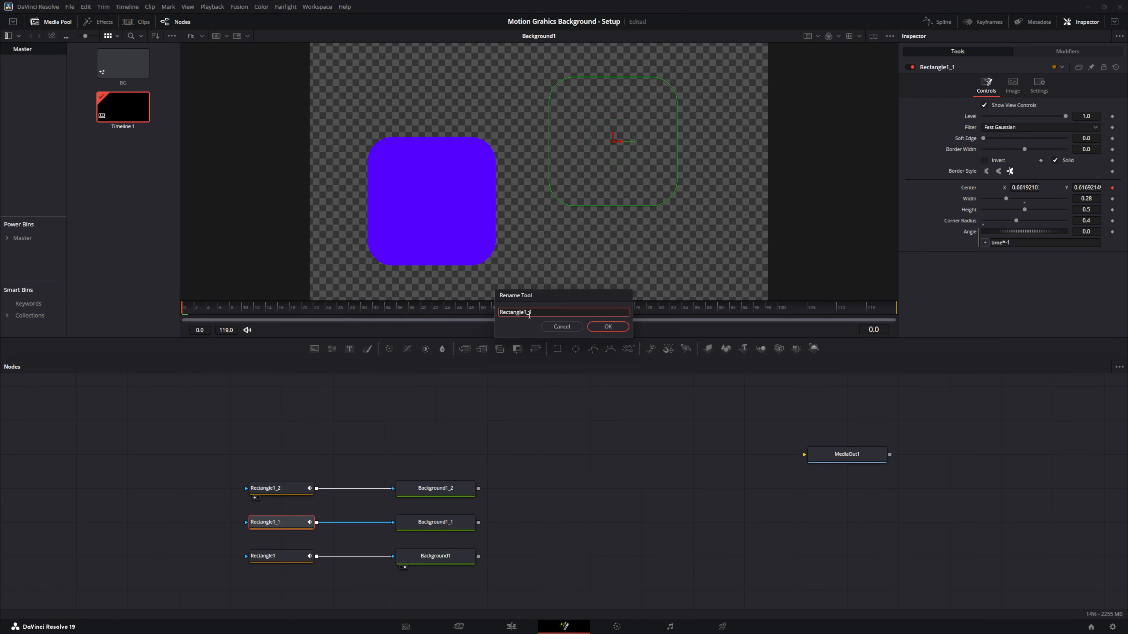
key(BackSpace)
key(BackSpace)
key(BackSpace)
text(2)
click(617, 327)
Show the pink Background1_1 node in the viewer and rename it Background2
click(442, 525)
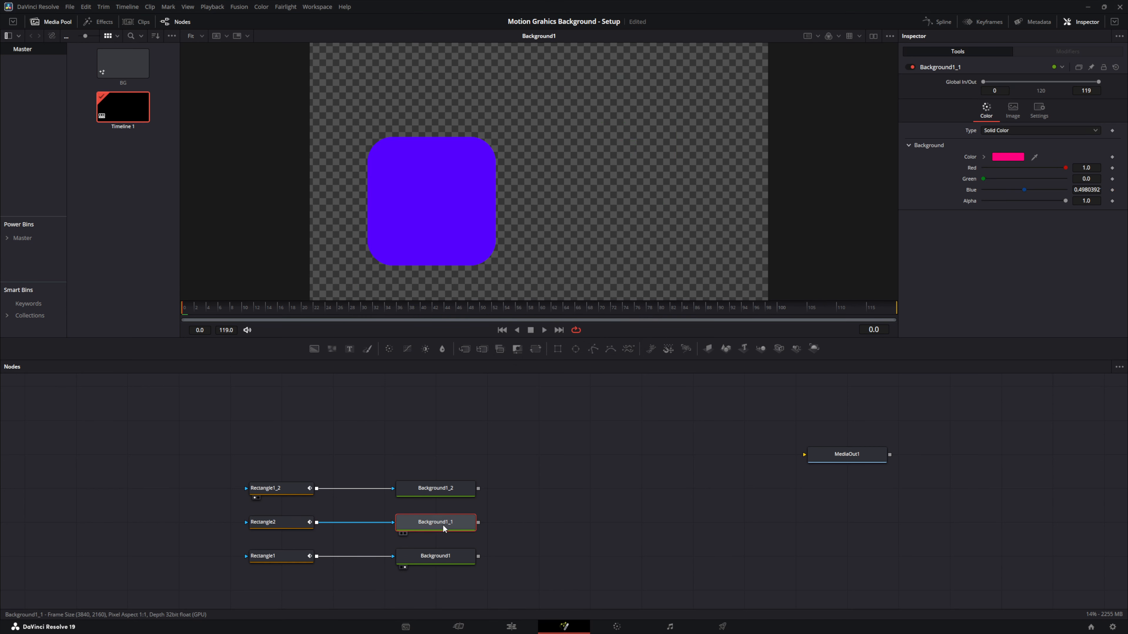
key(1)
key(F2)
click(531, 312)
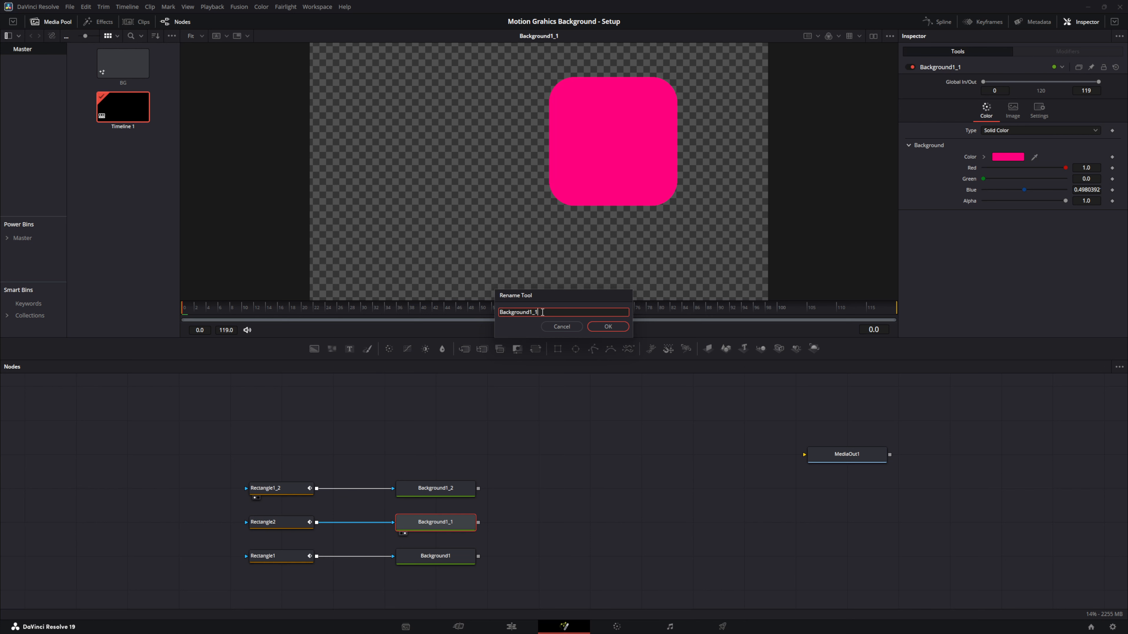
text(2)
key(Return)
Rename the Rectangle1_2 node to Rectangle3
click(280, 488)
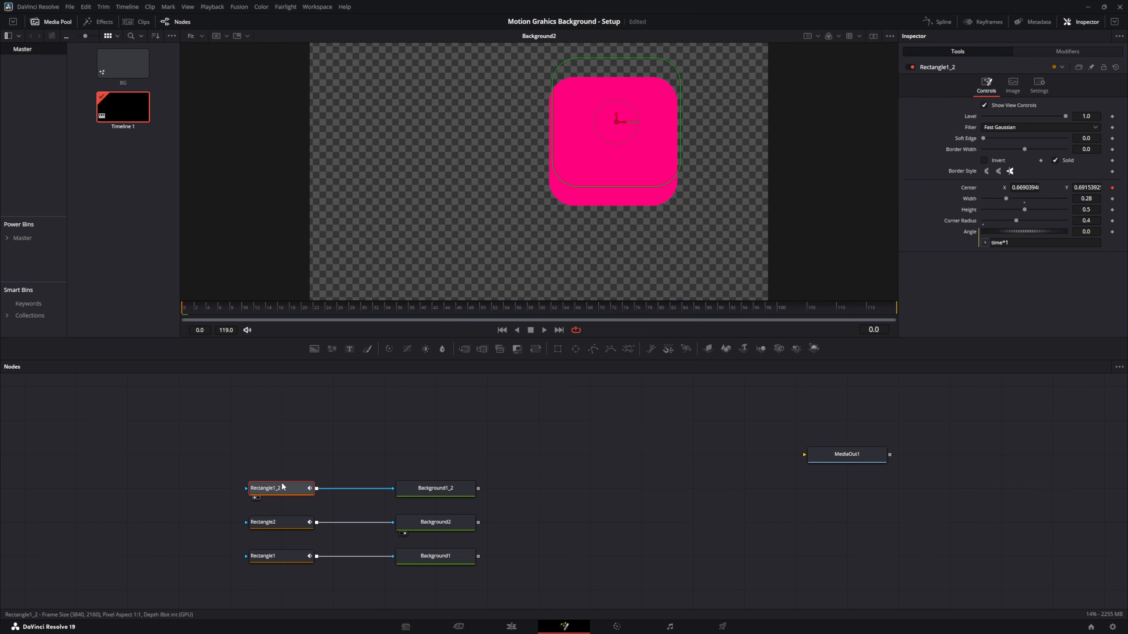
key(F2)
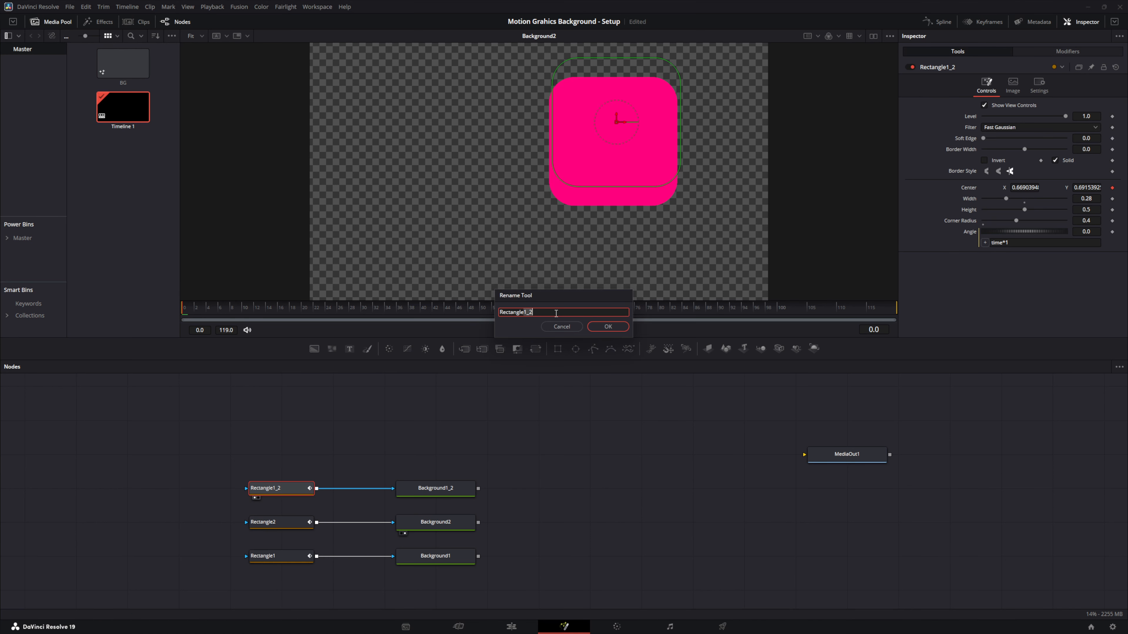
text(3)
key(Return)
Rename the cyan Background1_2 node to Background3
click(436, 490)
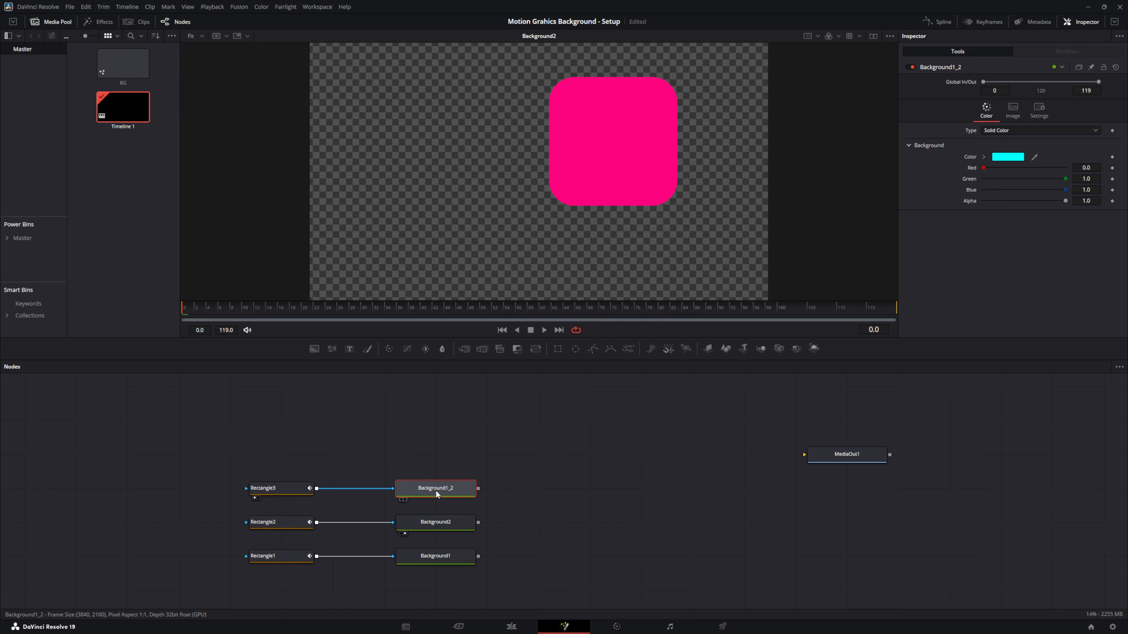
key(F2)
click(554, 313)
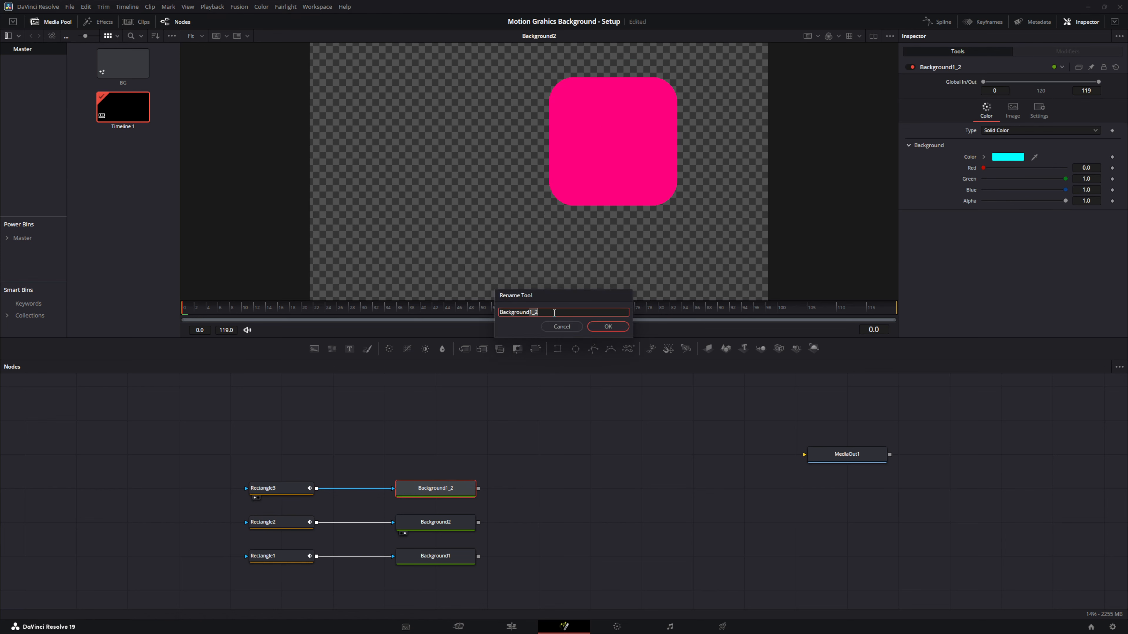
text(3)
key(Return)
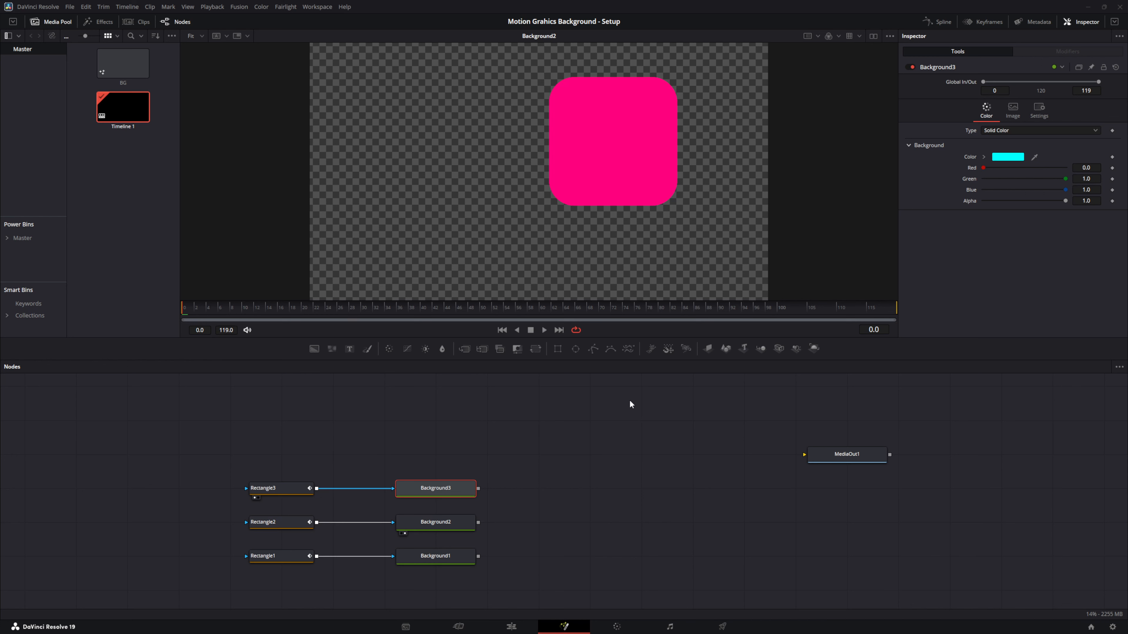
Merge Background1, Background2 and Background3 through two chained Merge nodes, and show Merge2 in the viewer
drag(464, 348, 599, 549)
drag(478, 555, 473, 527)
drag(479, 488, 632, 557)
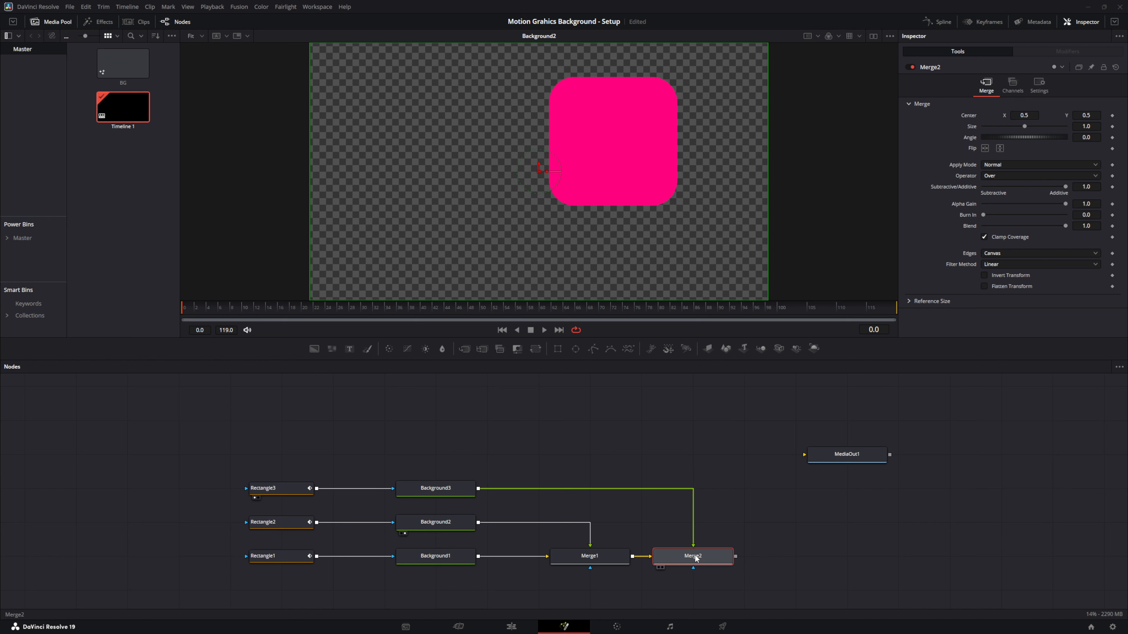
click(659, 568)
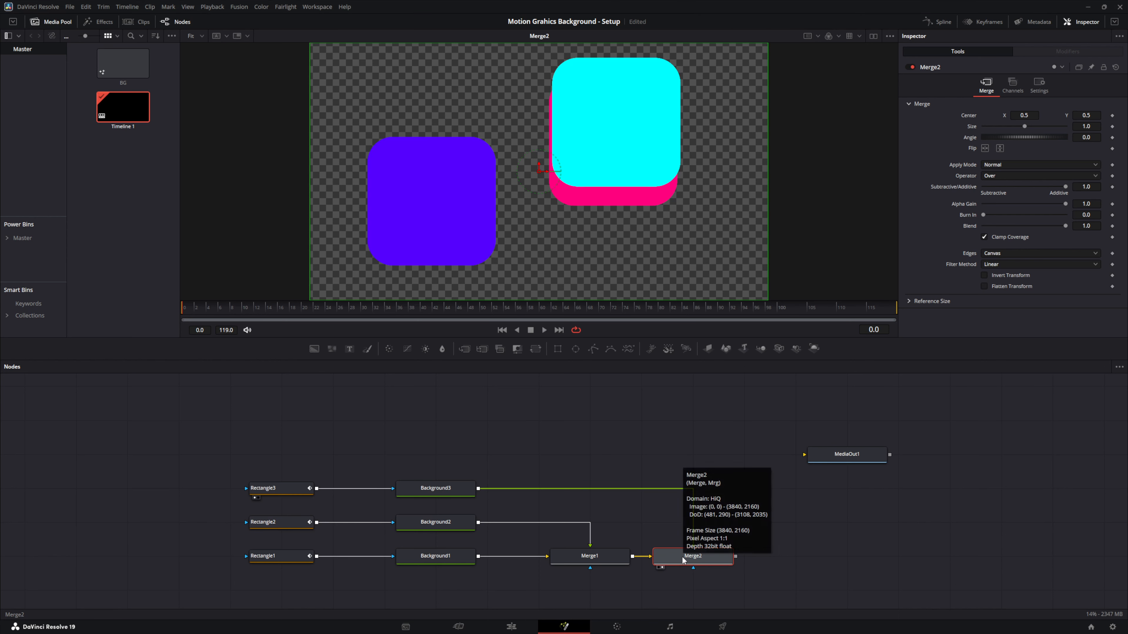
Add a Directional Blur node after Merge2 and show it in the viewer
key(shift+space)
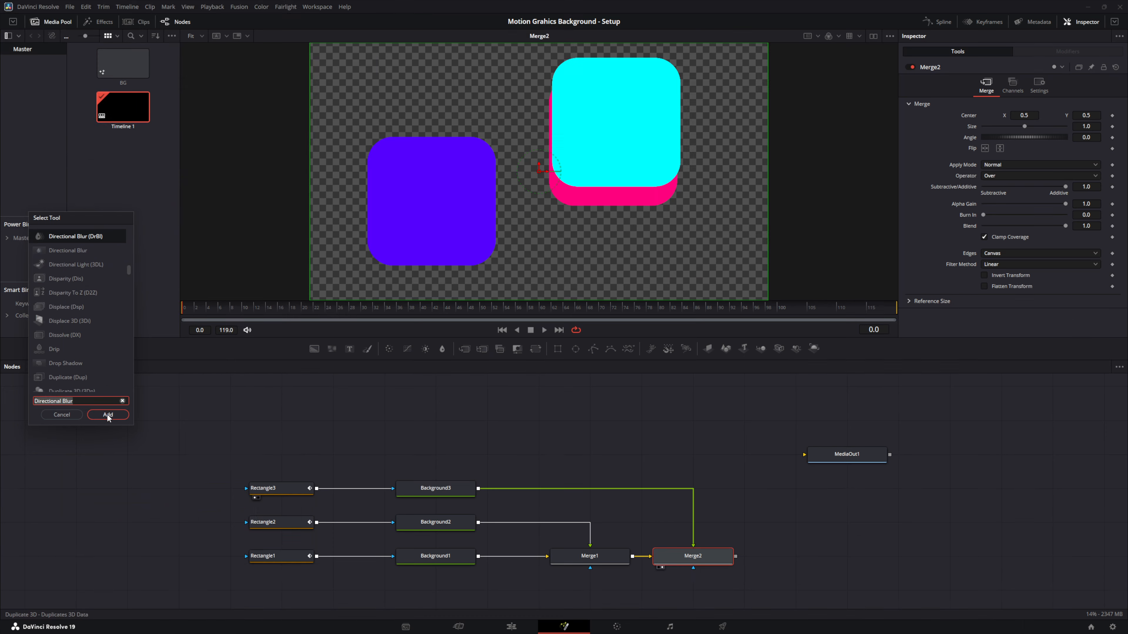
click(107, 415)
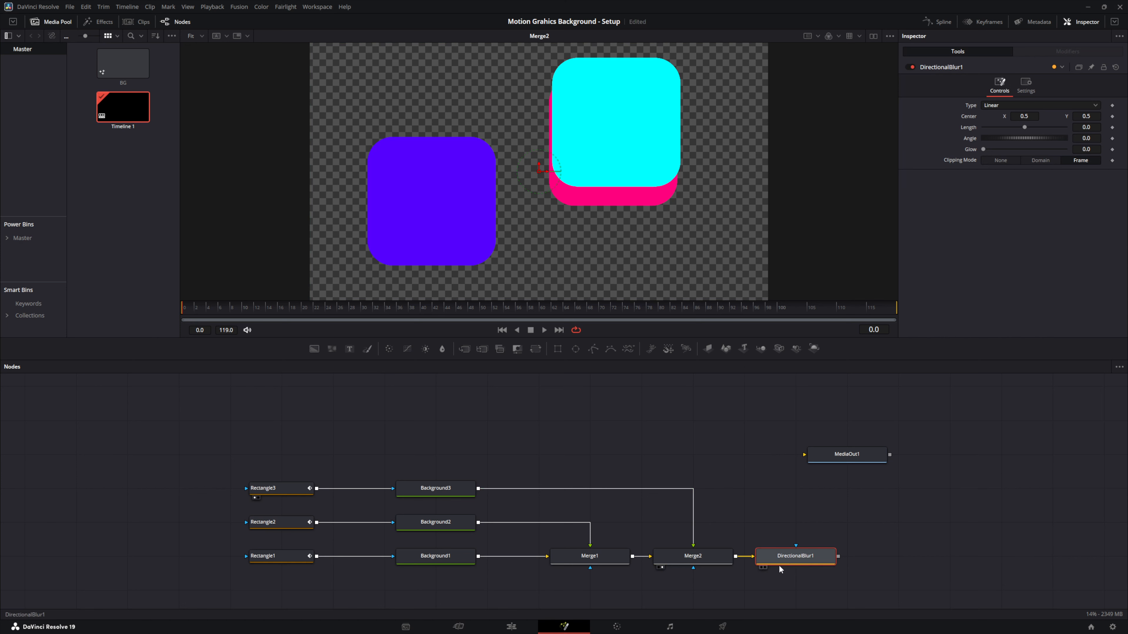
click(762, 568)
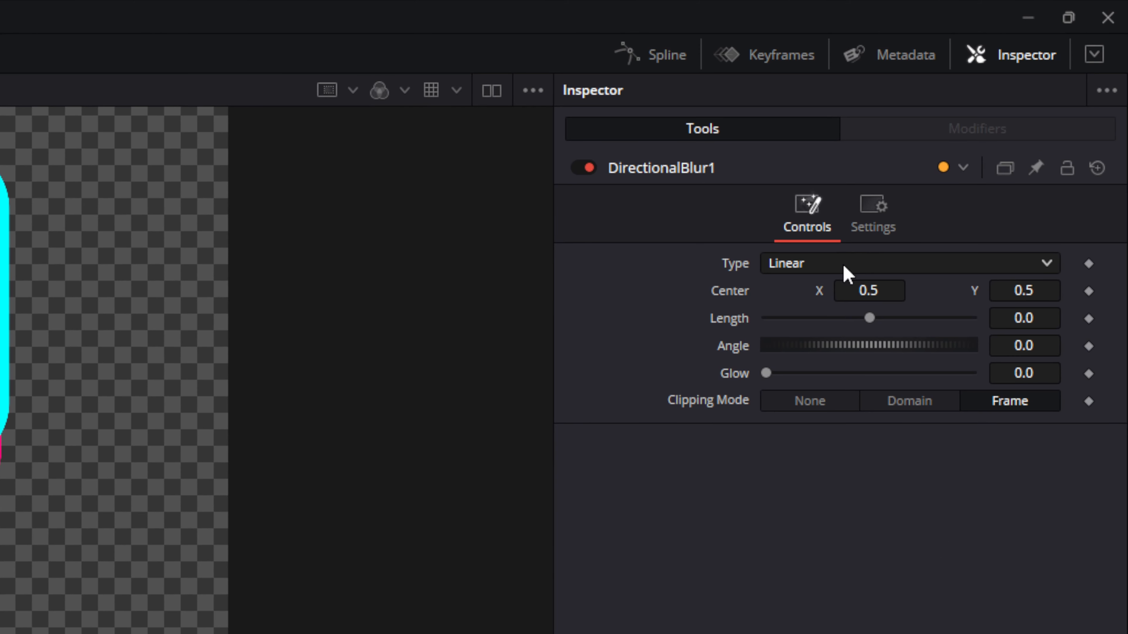
Set the directional blur to the Radial type with a length of 0.4 and an angle of -150
click(1015, 107)
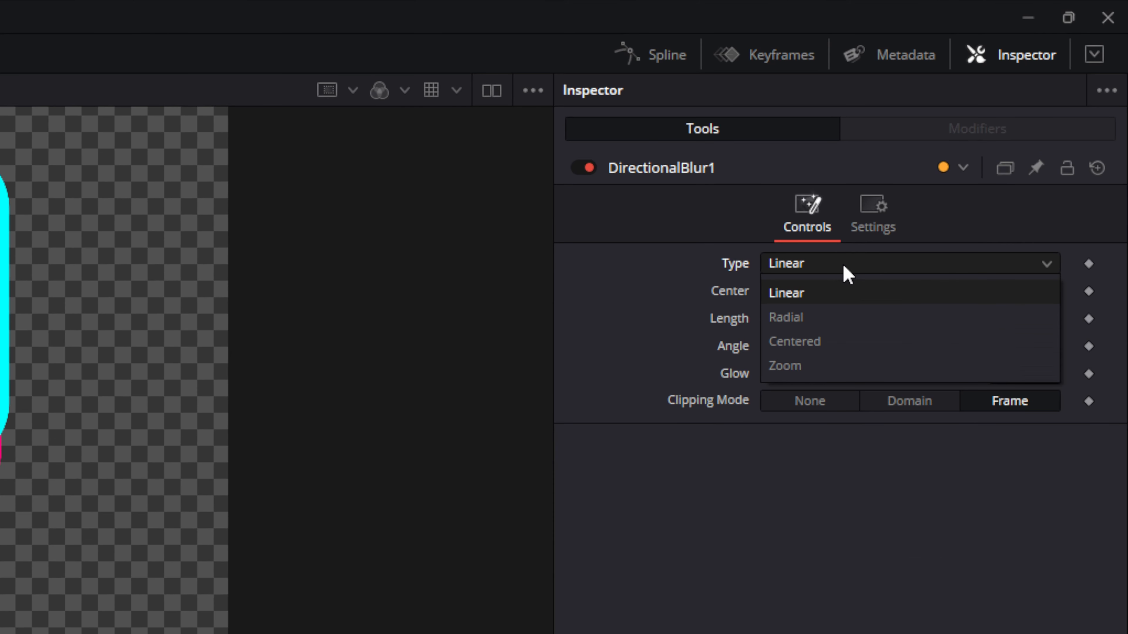
click(788, 318)
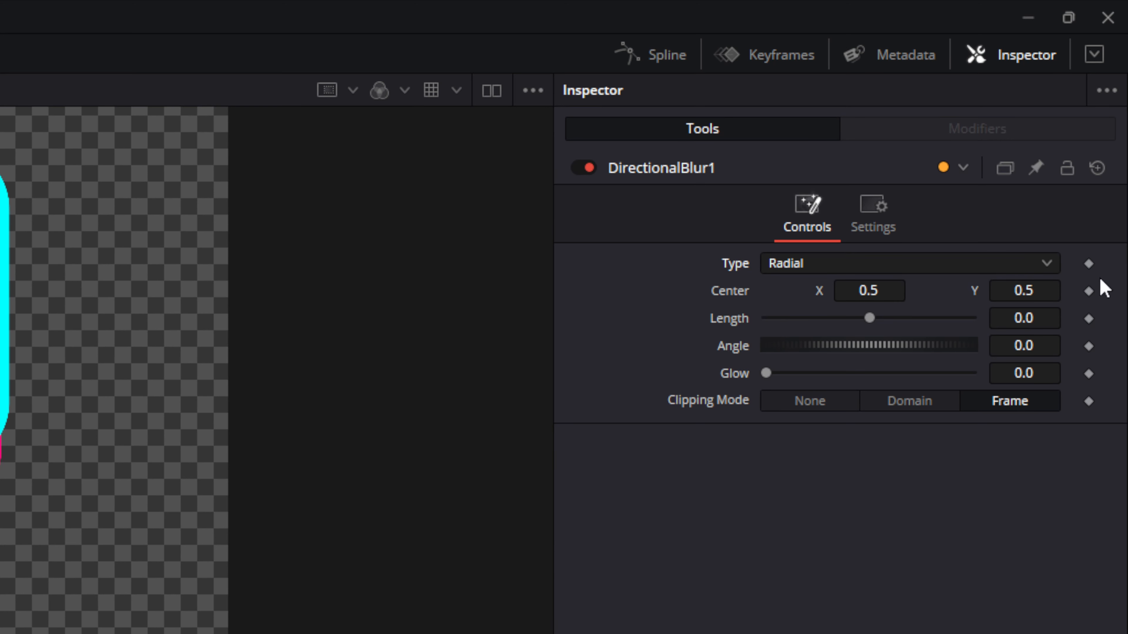
click(1045, 316)
key(BackSpace)
text(.4)
key(Tab)
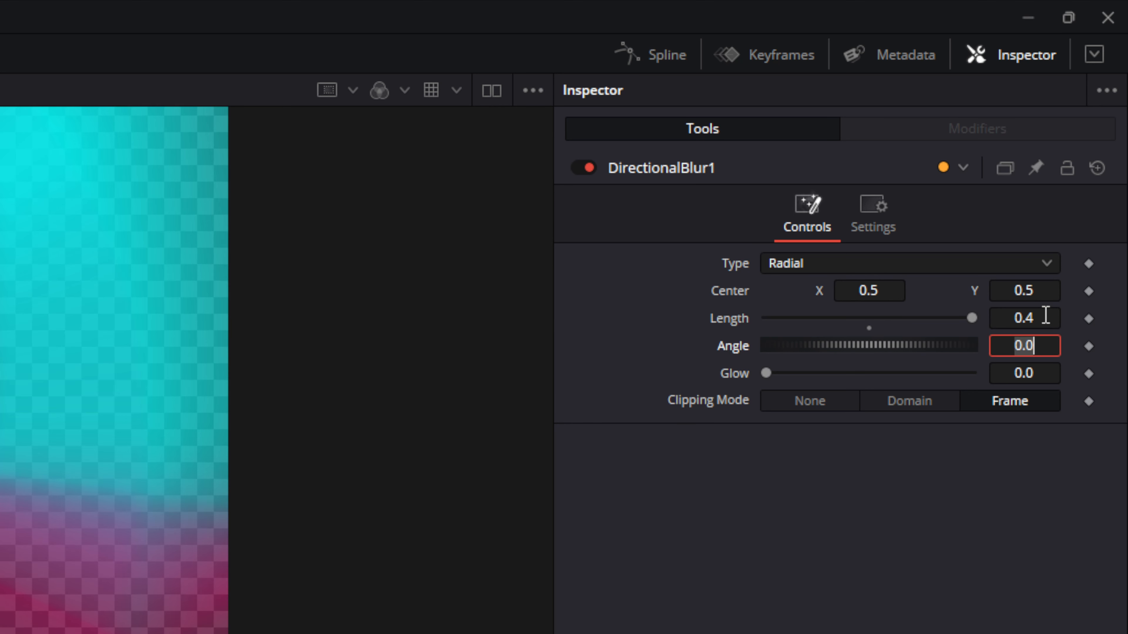
text(-150)
key(Return)
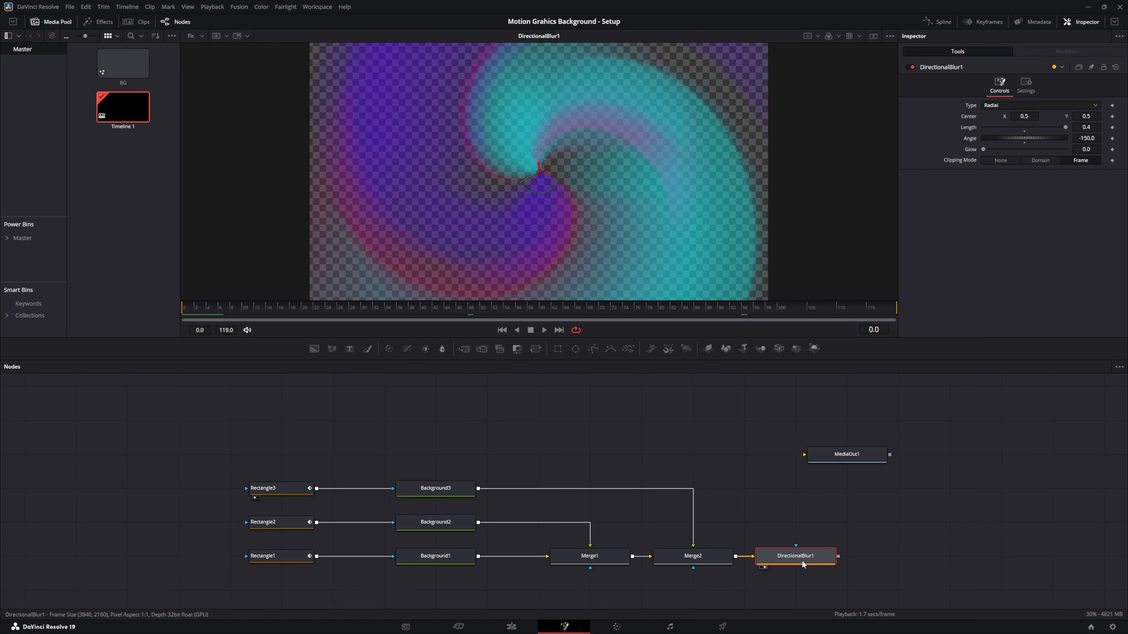
Add a Glow node after DirectionalBlur1 and set its glow value to 0.3
mouse_move(803, 565)
key(shift+space)
text(glow)
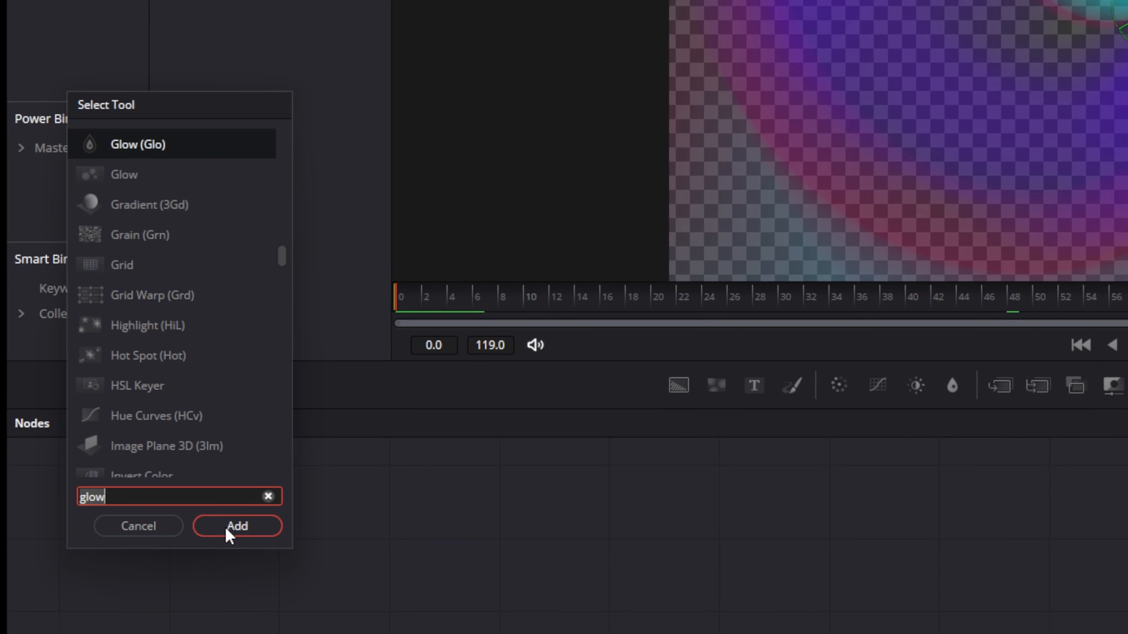
click(226, 530)
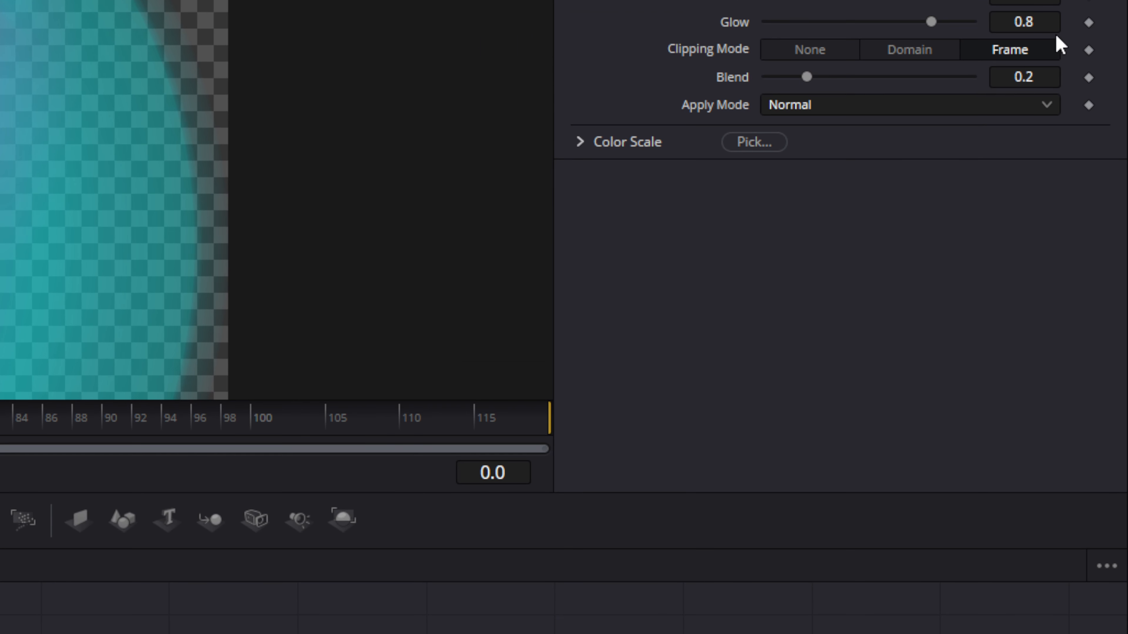
drag(1059, 24, 1059, 22)
click(1059, 21)
text(0.3)
key(Tab)
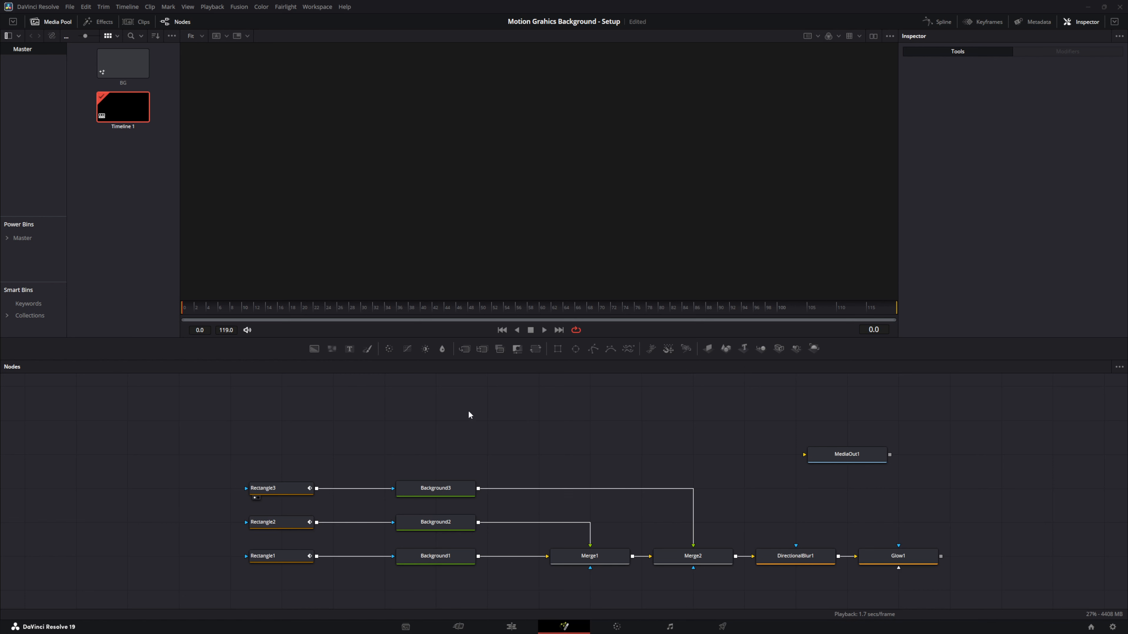
Add a fourth Background node above the blur and glow nodes, show it in the viewer, and set its blue value to 0.2
drag(315, 352, 856, 515)
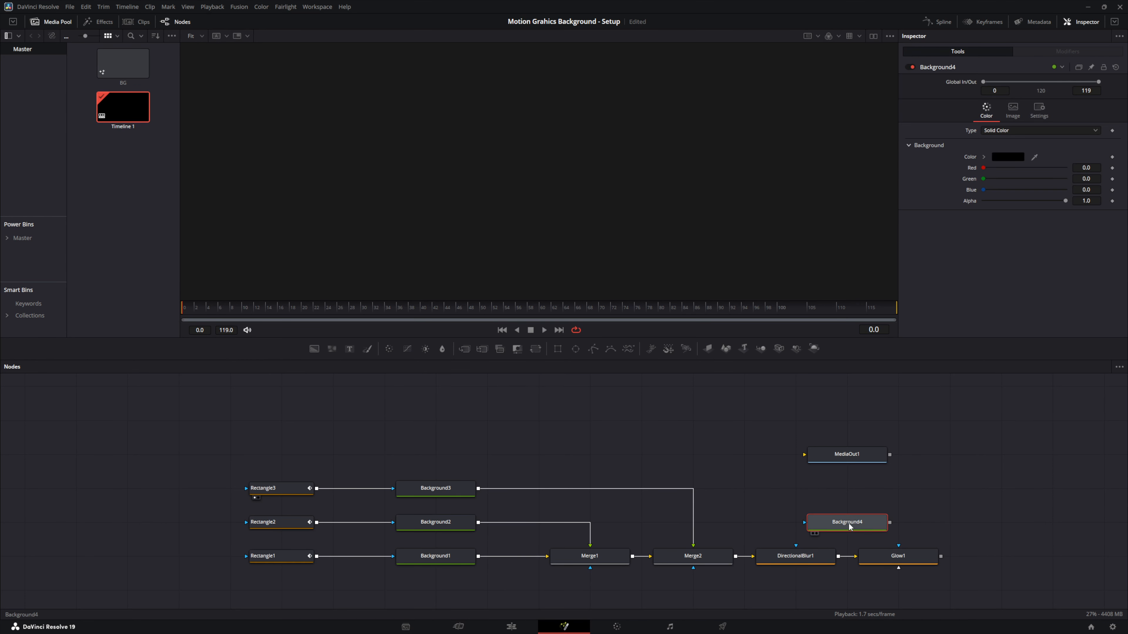
click(815, 534)
click(1088, 189)
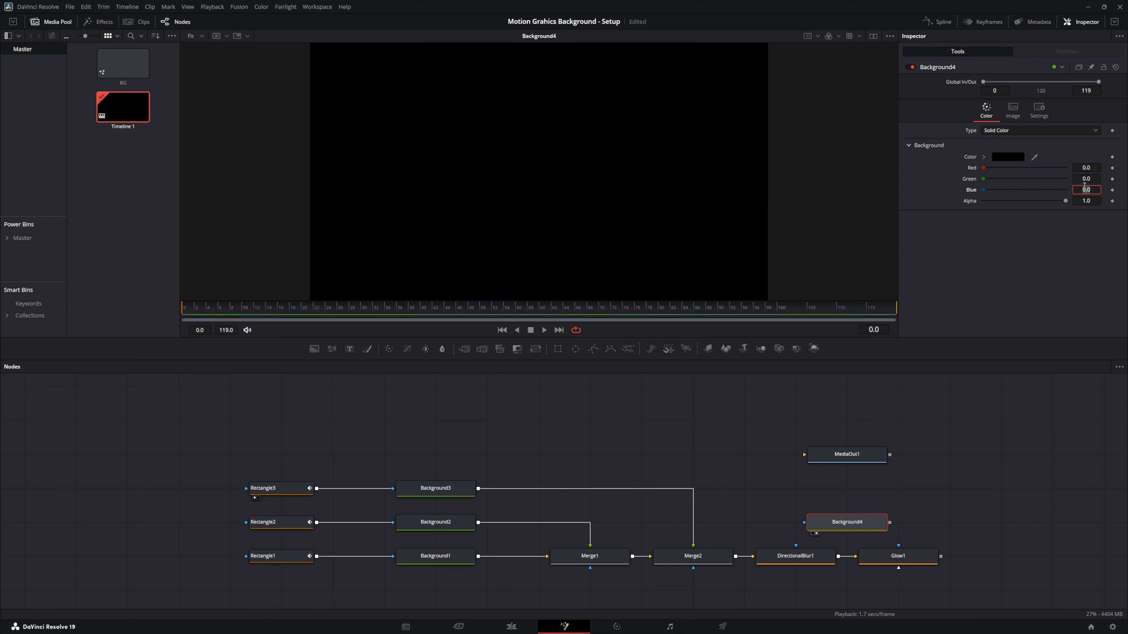
text(.2)
key(Tab)
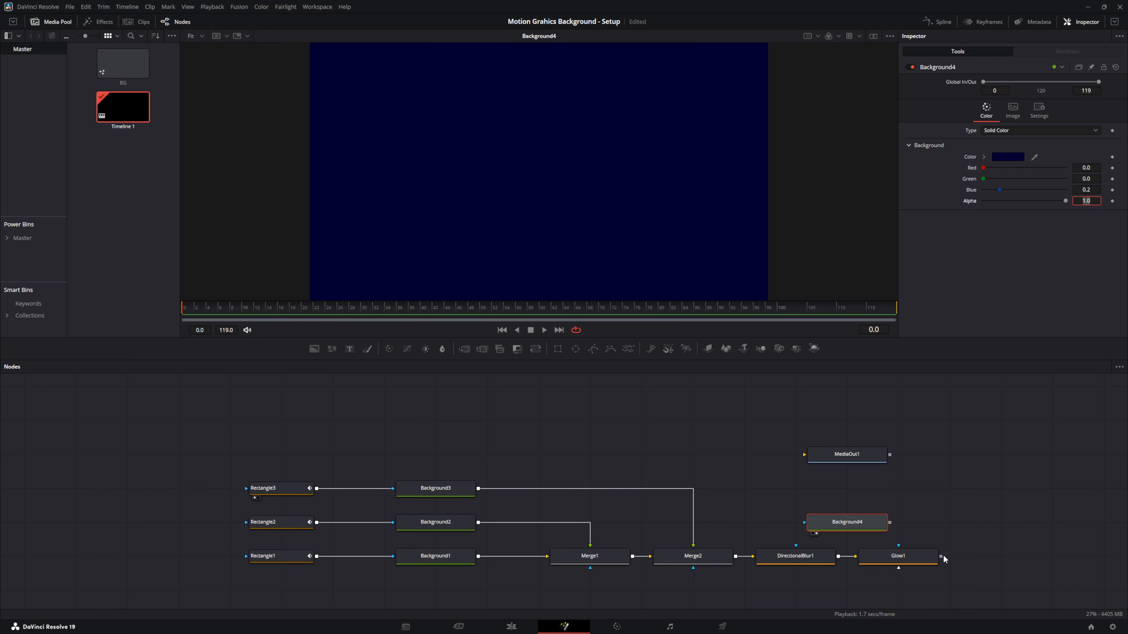
Merge Glow1 with Background4, connect the new merge to MediaOut1, and show MediaOut1 in the viewer
drag(943, 556, 891, 526)
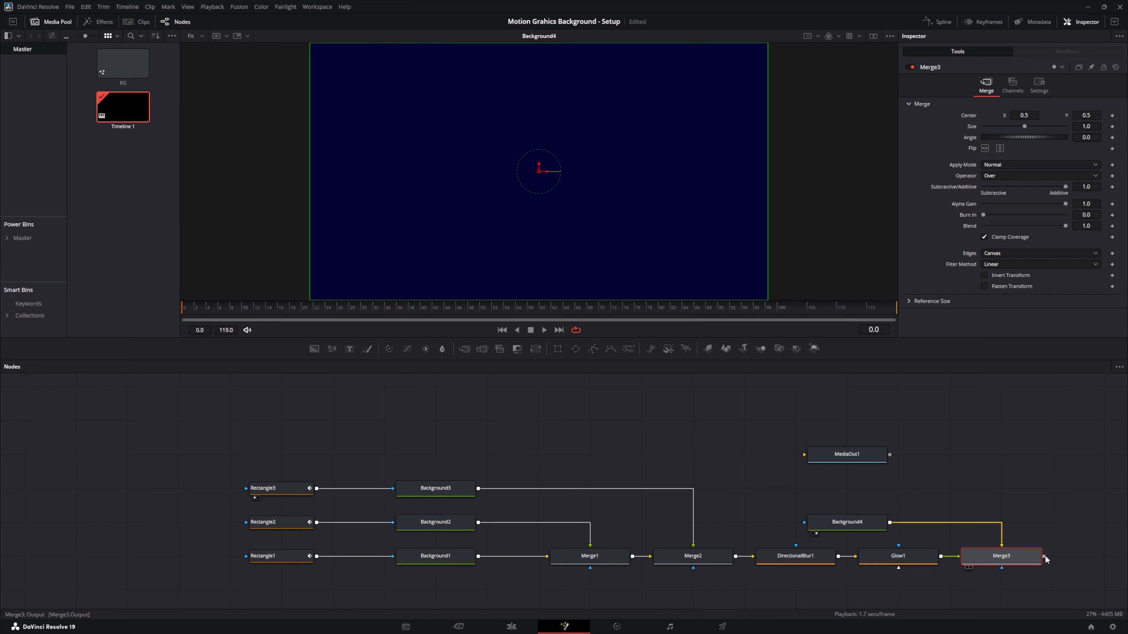
drag(1045, 557, 806, 455)
click(816, 465)
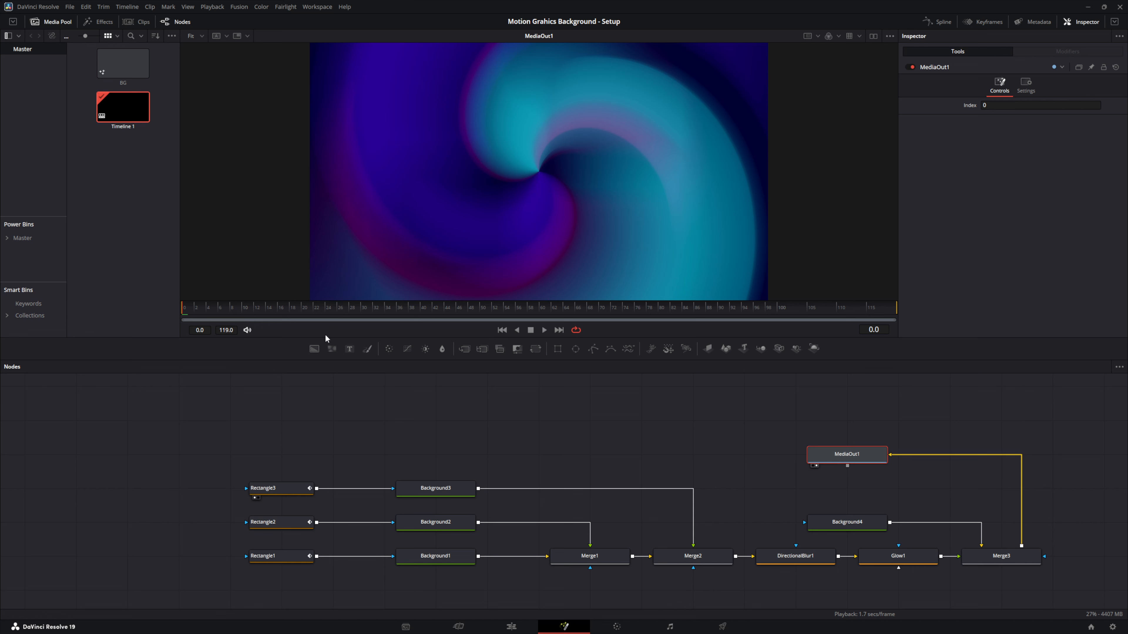
Scrub through the finished background animation, and review the BG clip on the Edit page timeline
drag(181, 308, 583, 326)
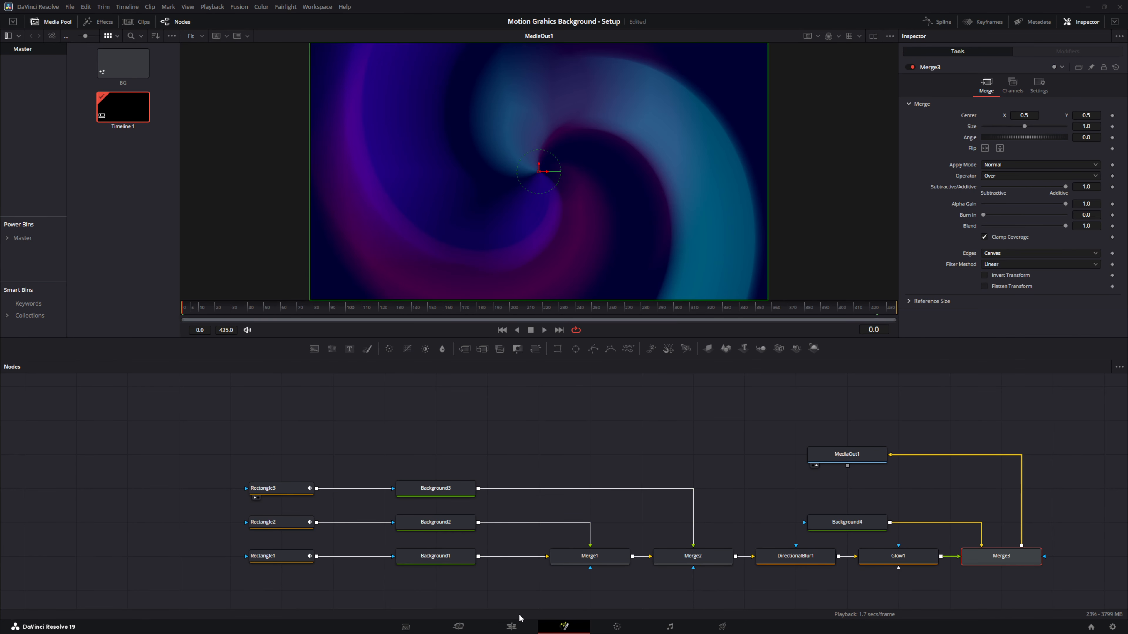
click(511, 627)
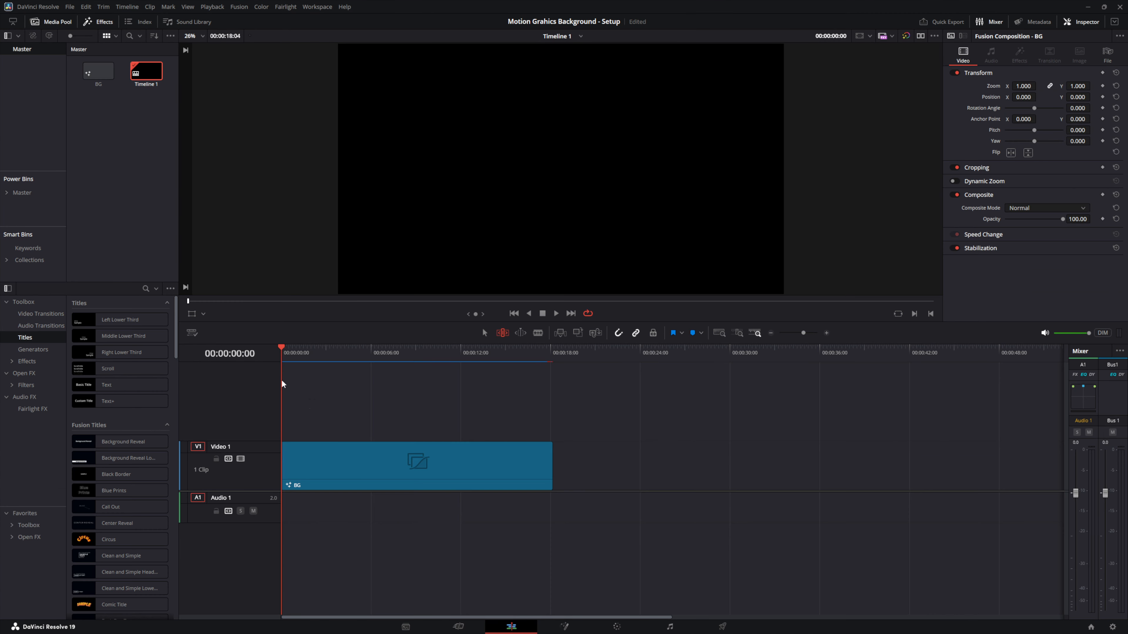
mouse_move(284, 349)
mouse_down()
mouse_move(340, 350)
mouse_move(283, 359)
mouse_up()
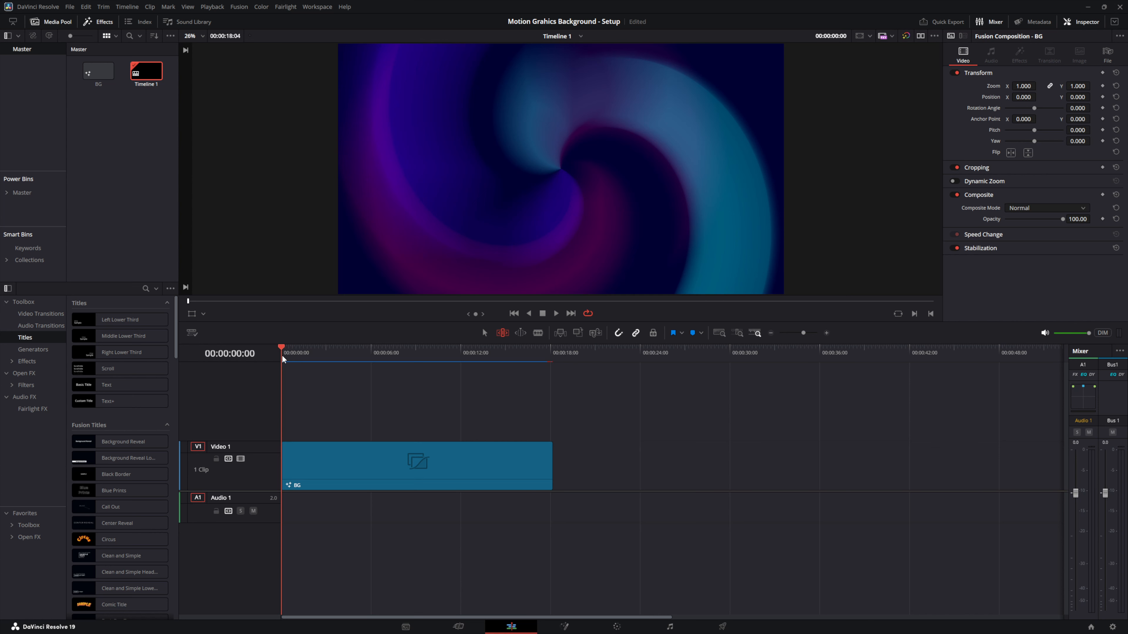
mouse_move(281, 351)
mouse_down()
mouse_move(347, 360)
mouse_move(284, 354)
mouse_up()
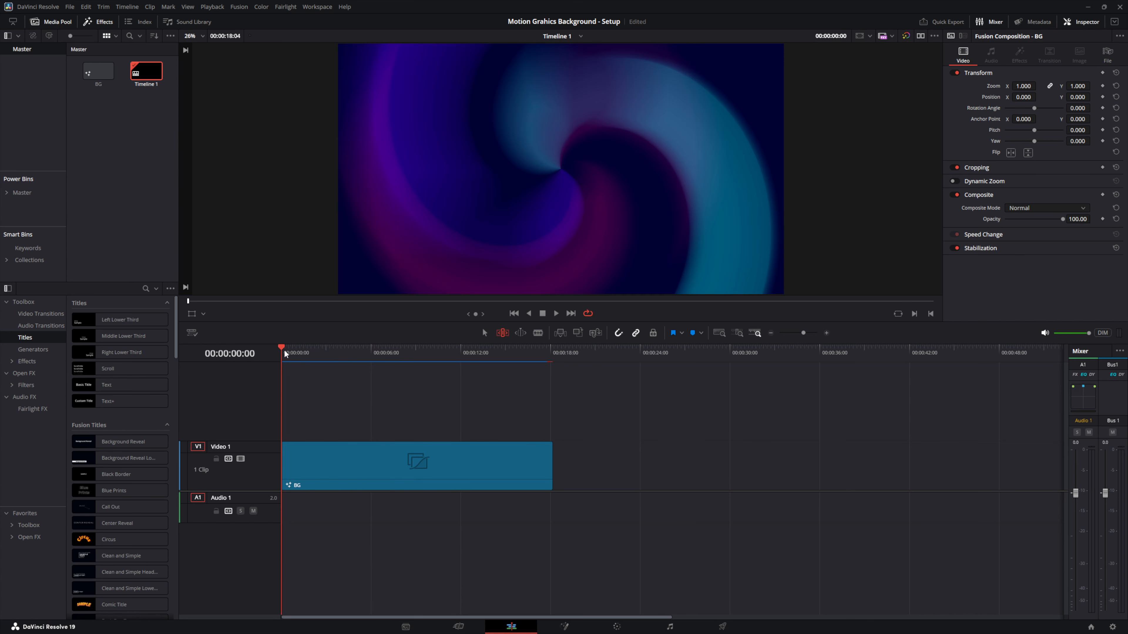
Create a Fusion composition named TEXT and place it on Video 2 above the BG clip, matching that clip's length
right_click(96, 150)
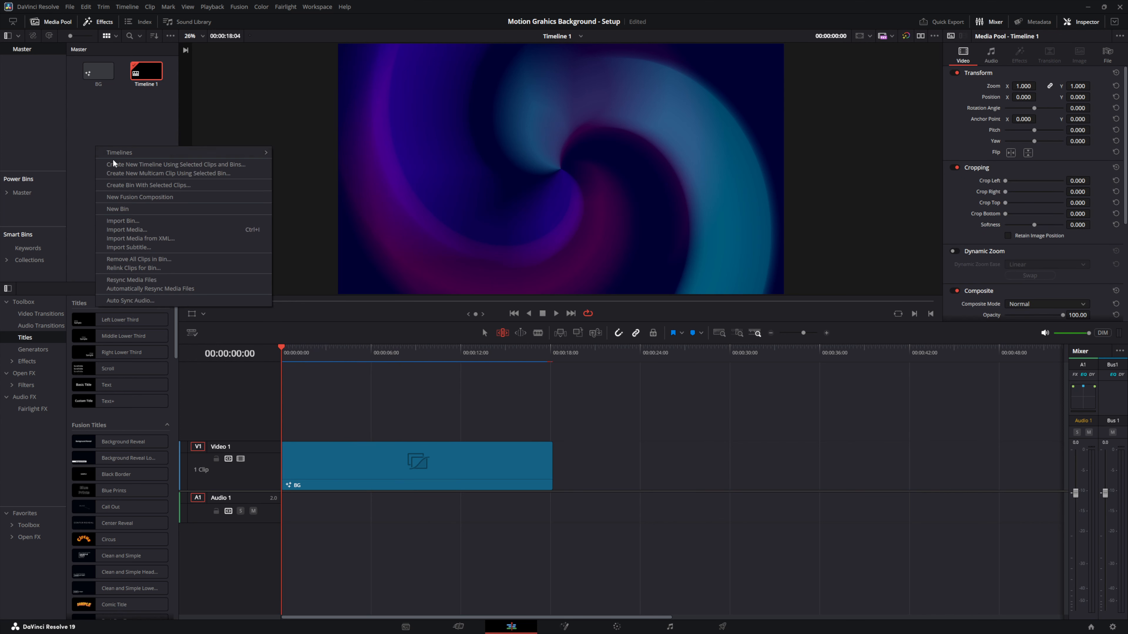
click(119, 201)
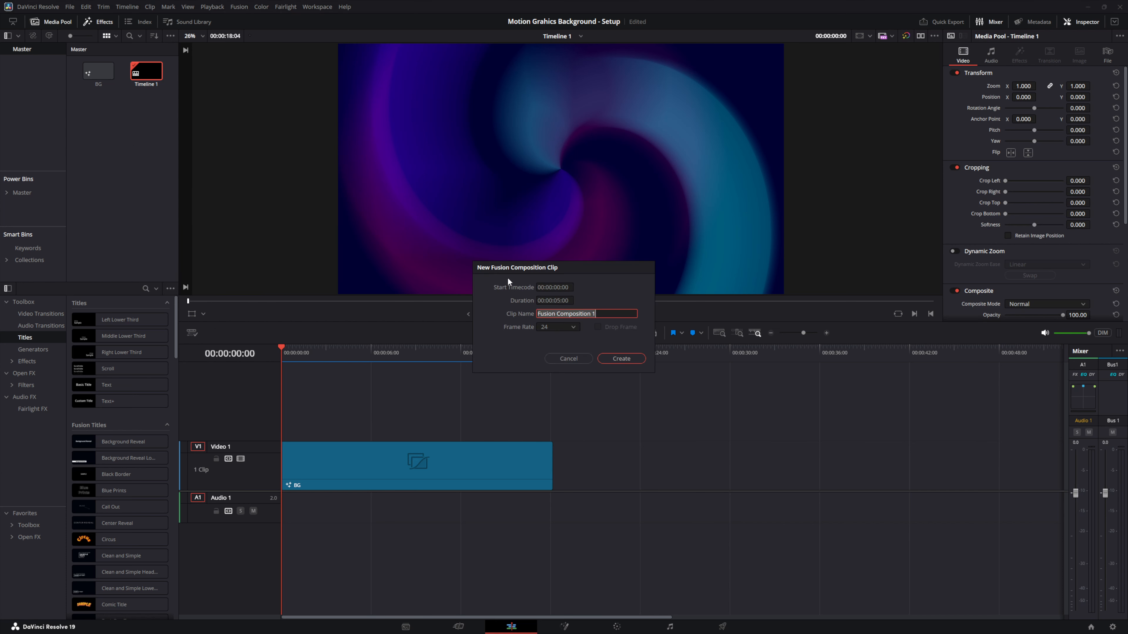
text(tEXT)
key(Return)
drag(146, 71, 552, 418)
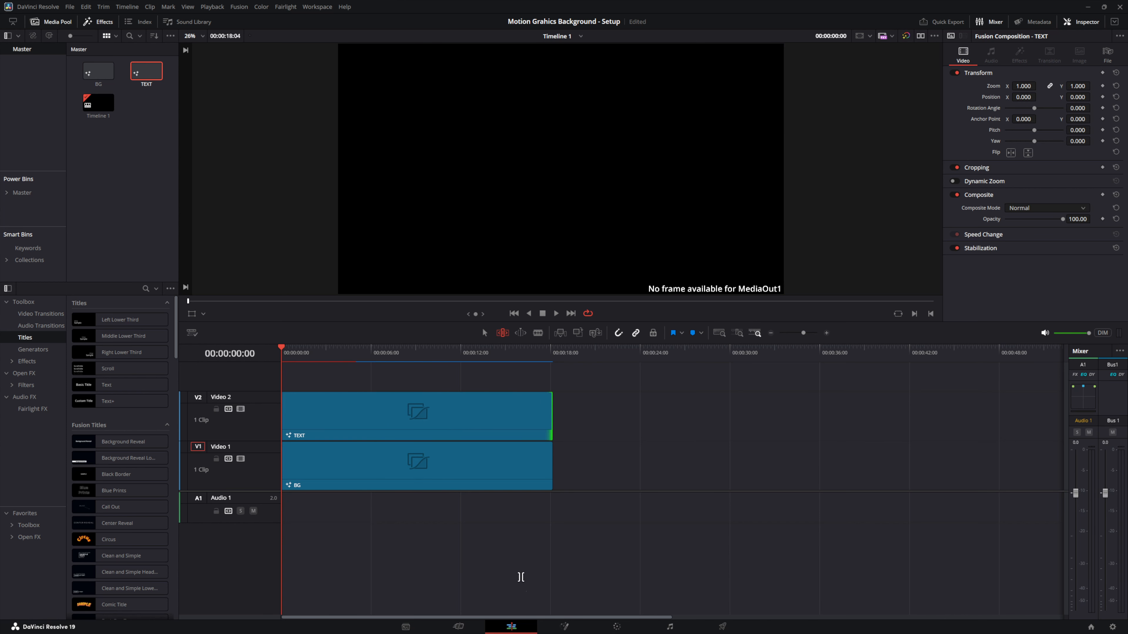
Open the TEXT composition on the Fusion page, add a Text node, and set its font to Impact
click(566, 627)
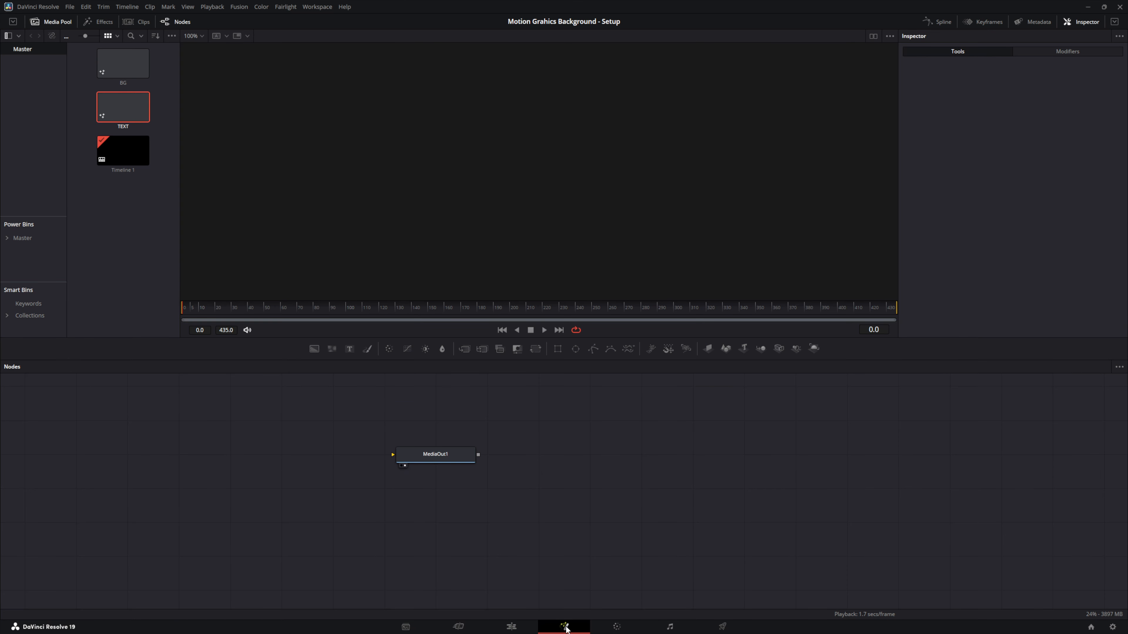
drag(349, 349, 233, 454)
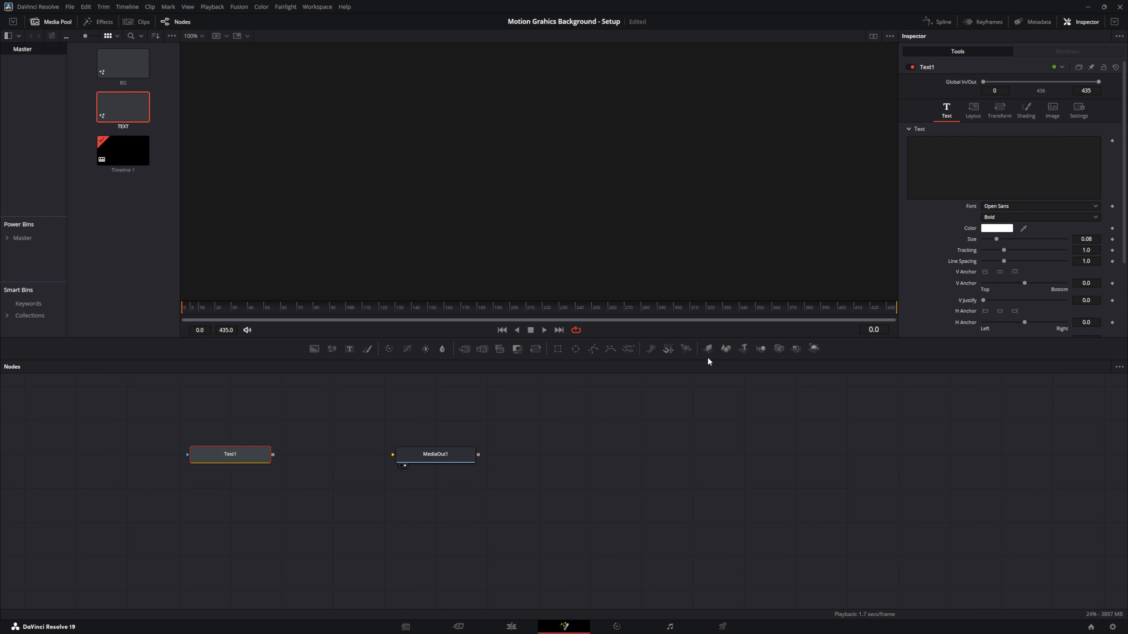
click(1005, 204)
scroll(1004, 215, up, 10)
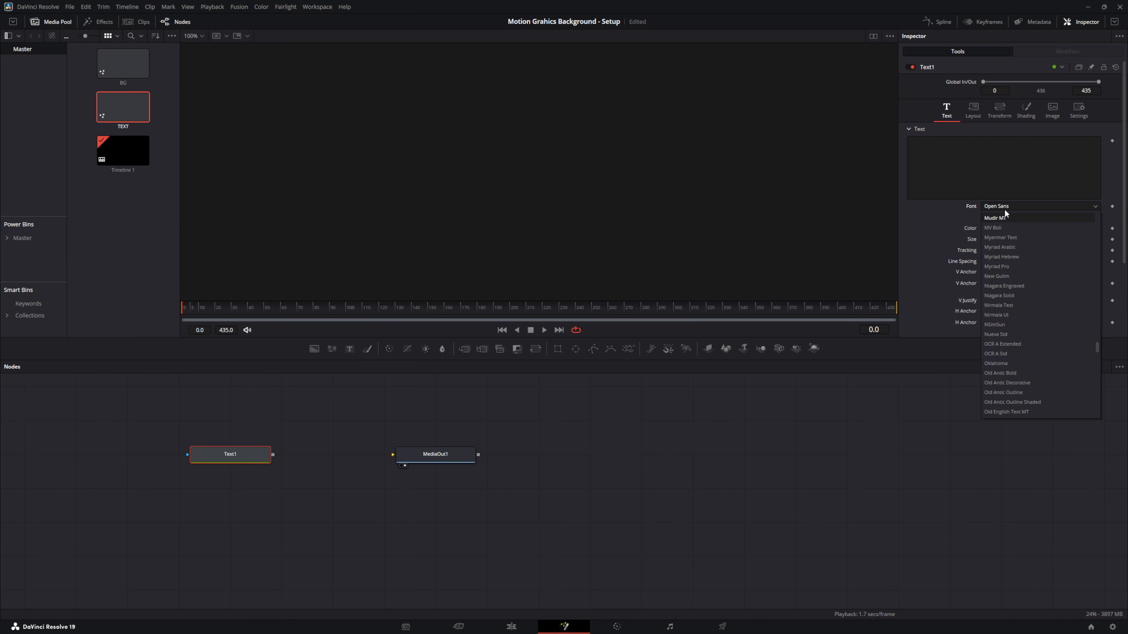
click(1005, 210)
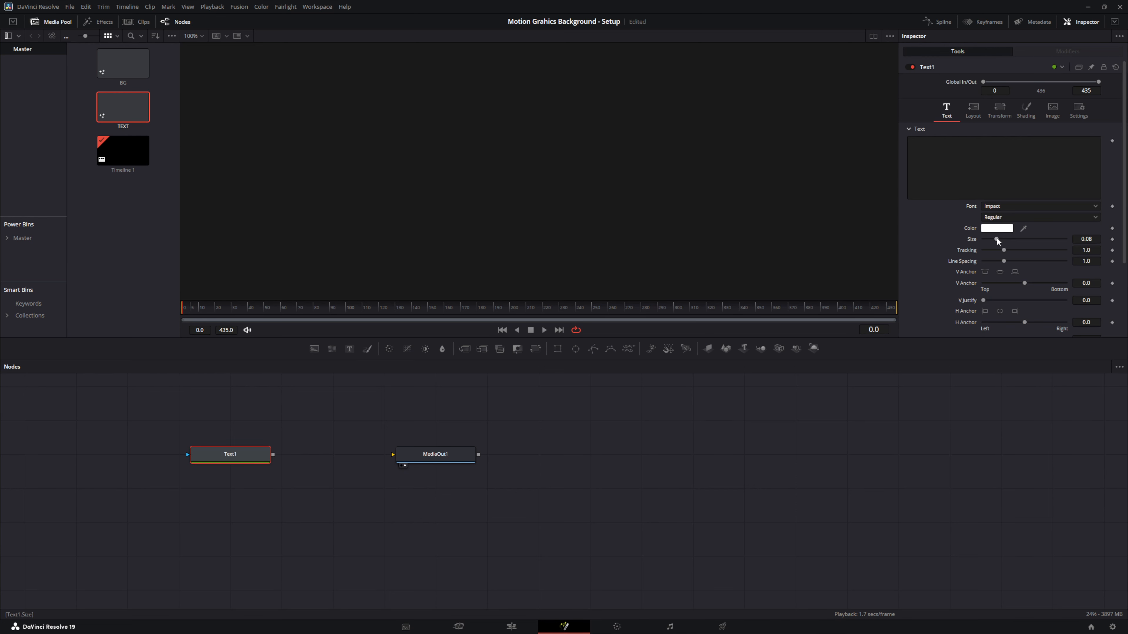
Connect Text1 to MediaOut1 and show Text1 in the viewer
drag(273, 454, 393, 454)
mouse_move(198, 466)
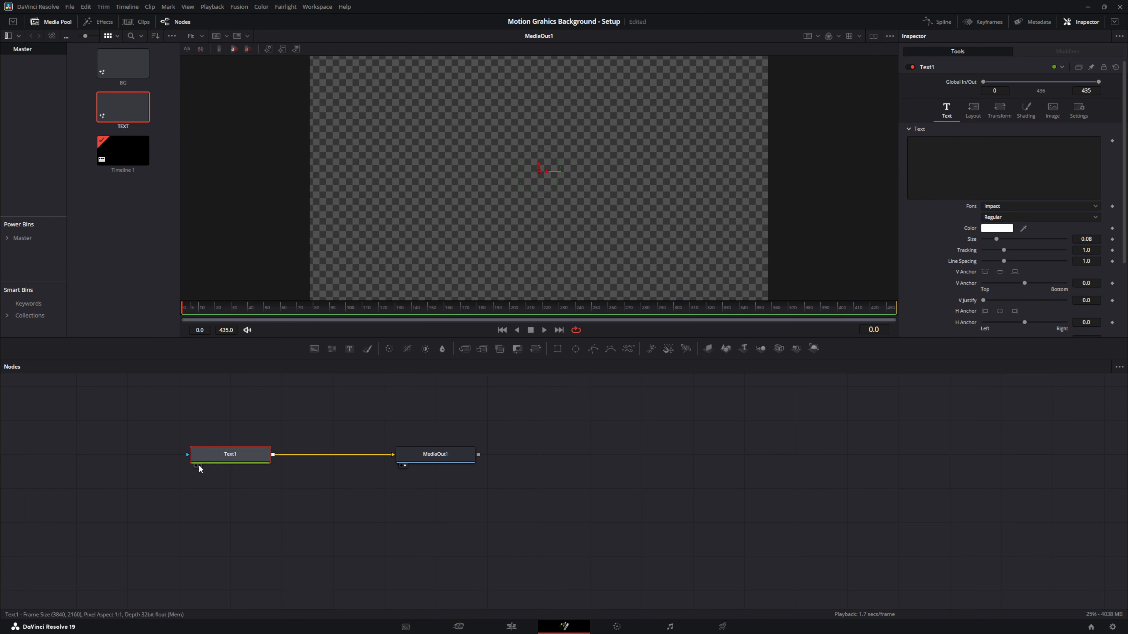
click(197, 465)
Enter the two-line text "THANKS FOR WATCHING / PLEASE LIKE AND SUBSCRIBE!" with a size of about 0.094 and tracking of about 1.05
right_click(922, 147)
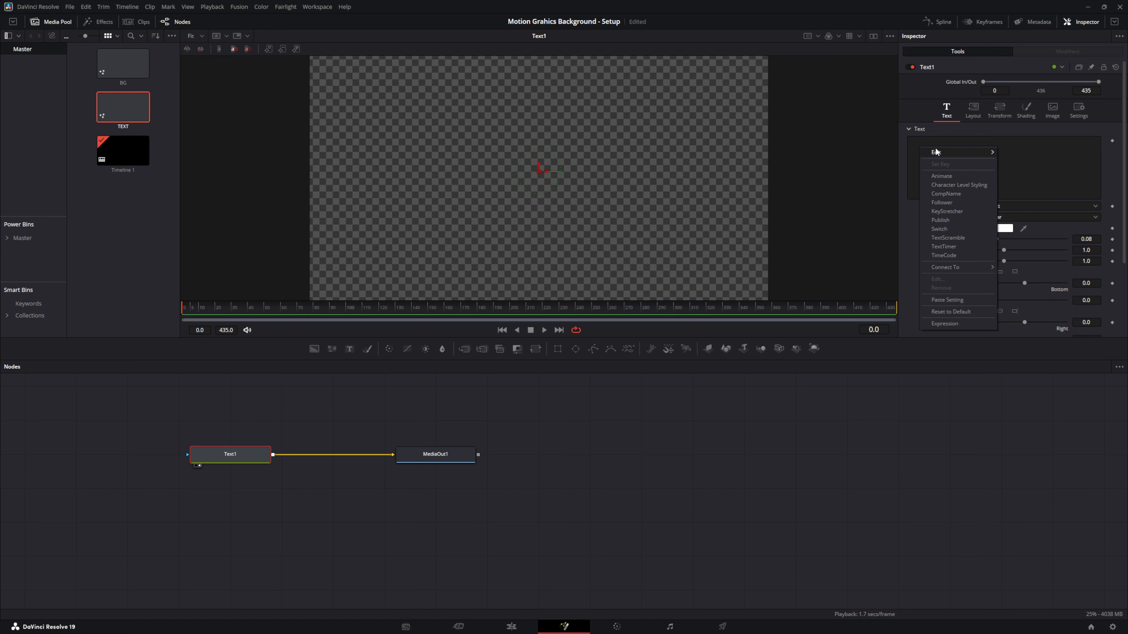
click(924, 141)
text(THANKS FOR WATCHING PLEASE LIKE AND SUBSCRIBE!)
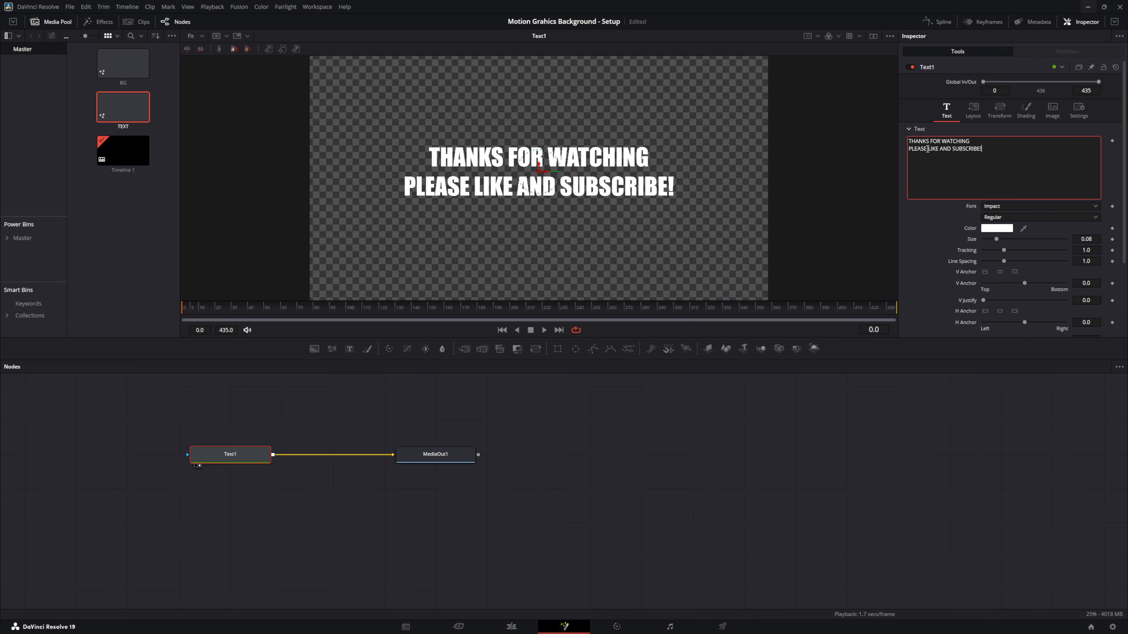
drag(998, 242, 1006, 252)
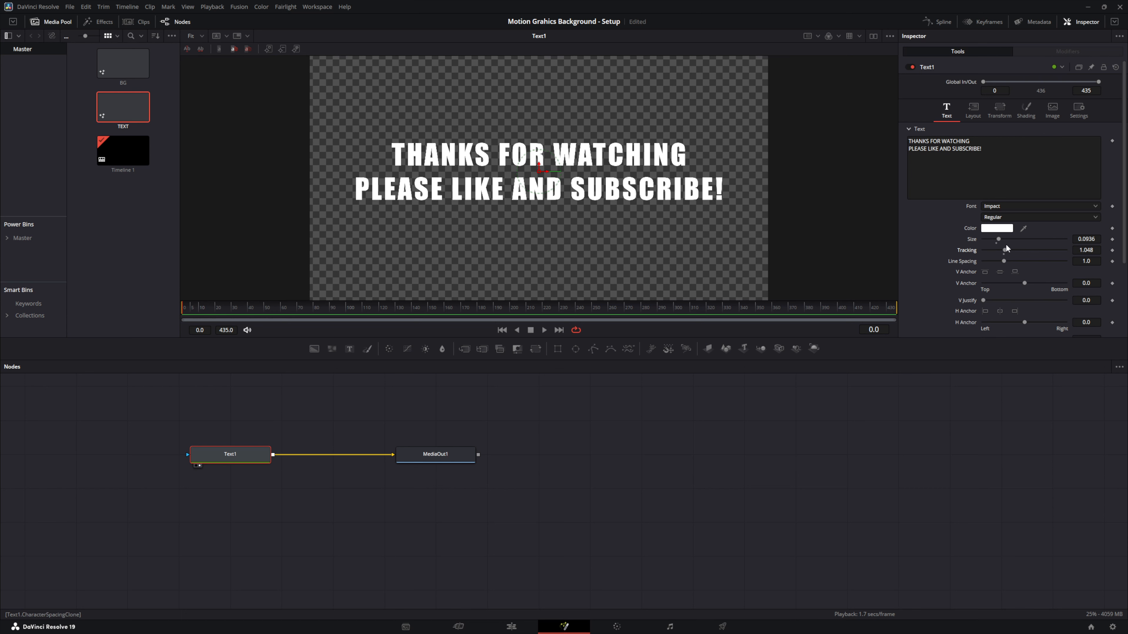
Save the project and return to the Edit page to show the text over the background
key(ctrl+s)
click(511, 626)
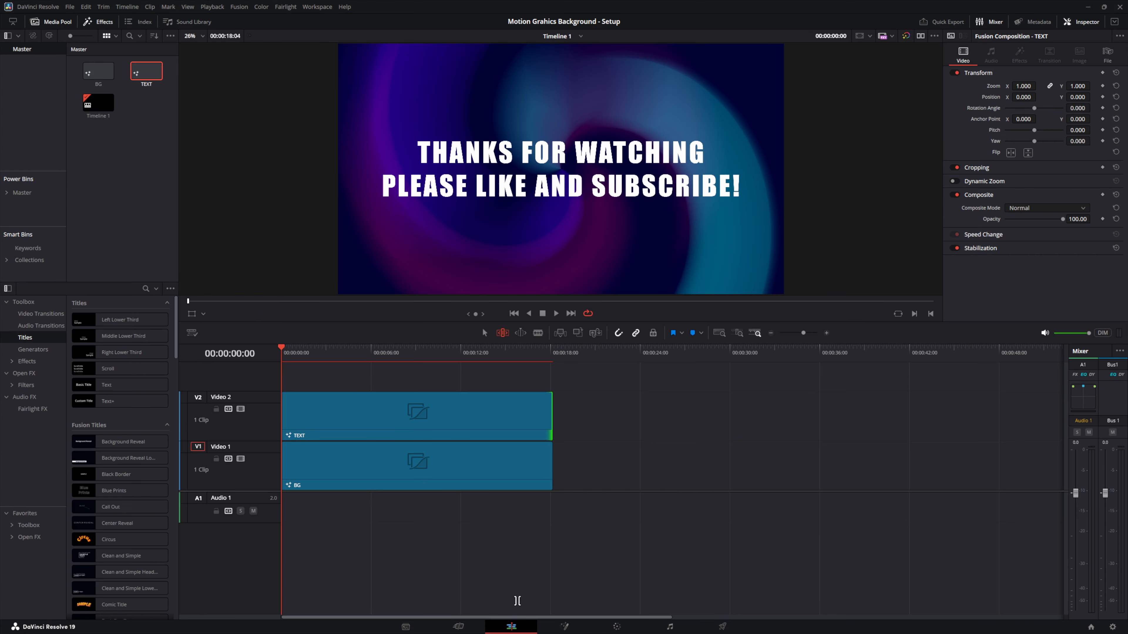